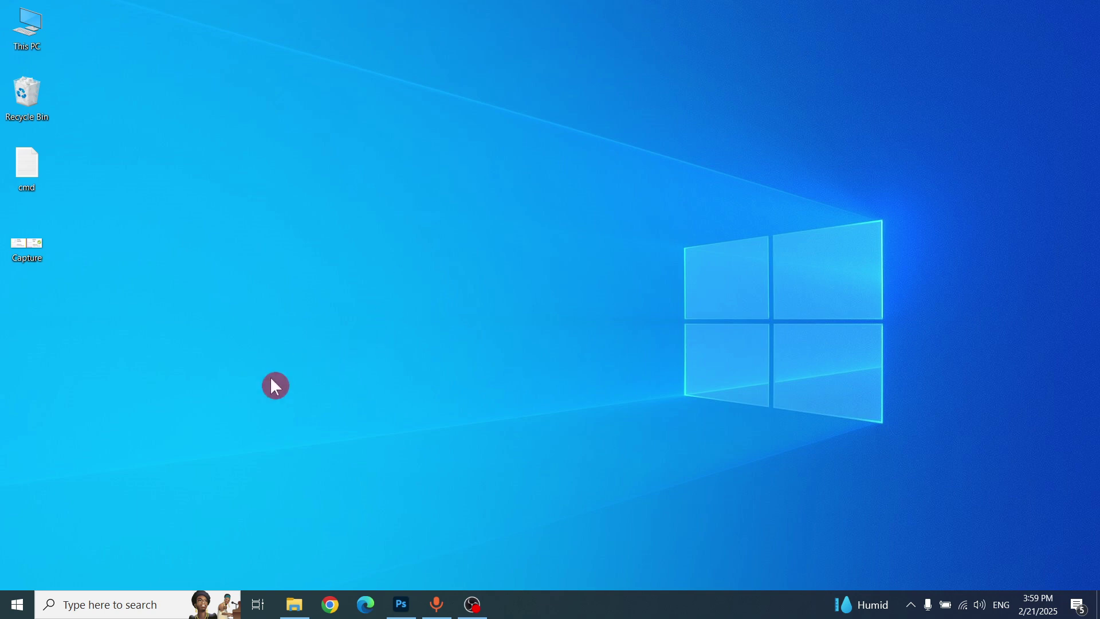
Step: Run services.msc from the Run dialog to open the Windows Services console
right_click(23, 609)
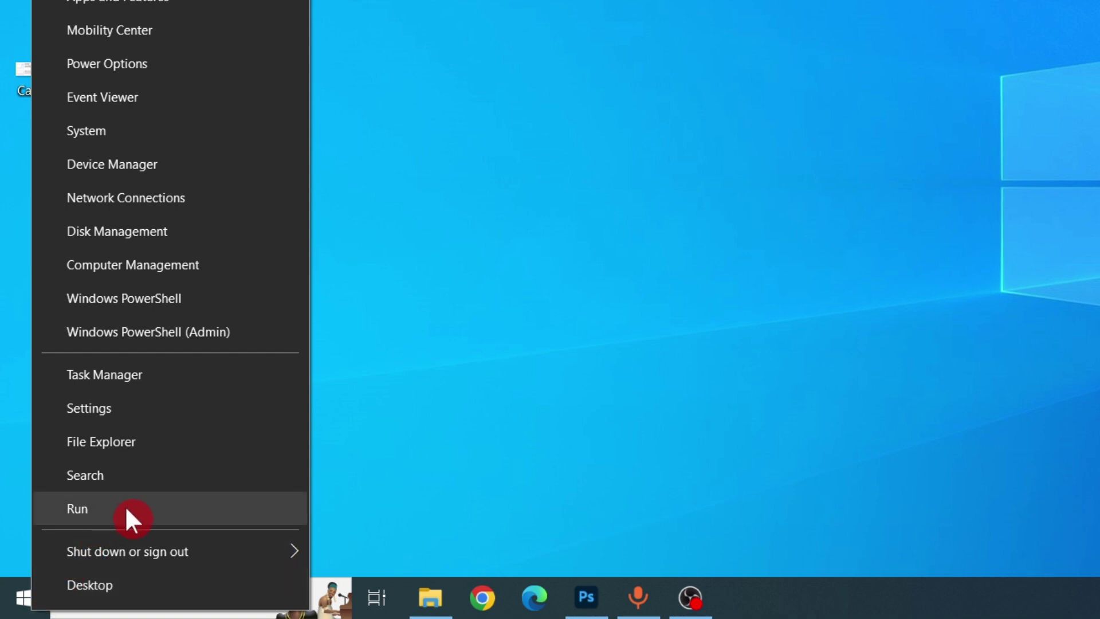
left_click(168, 503)
left_click_drag(190, 364, 550, 182)
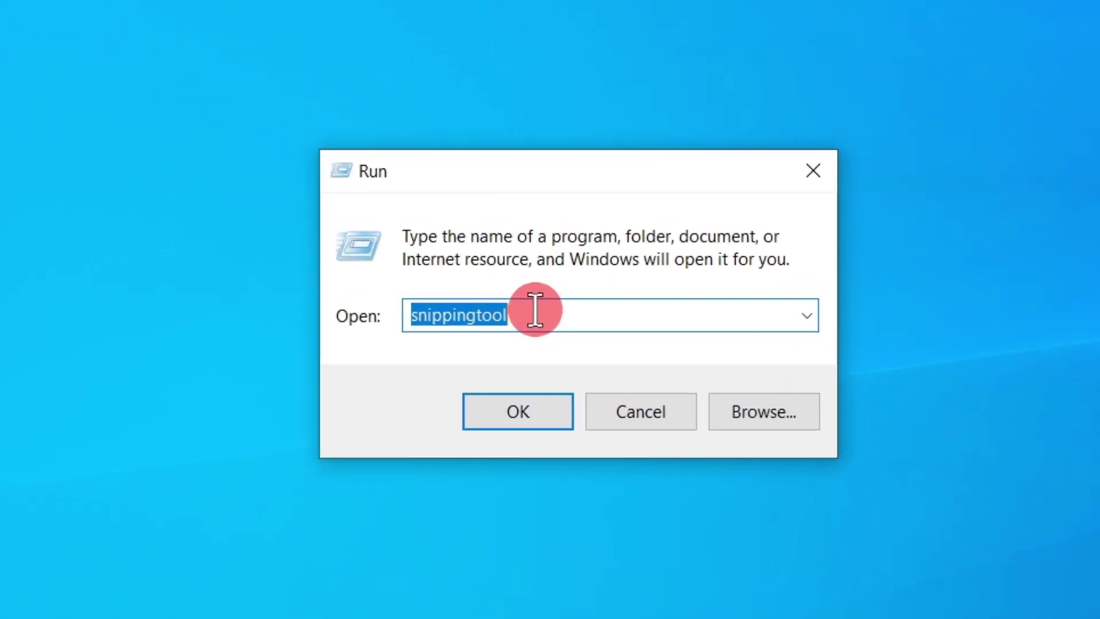
type("se")
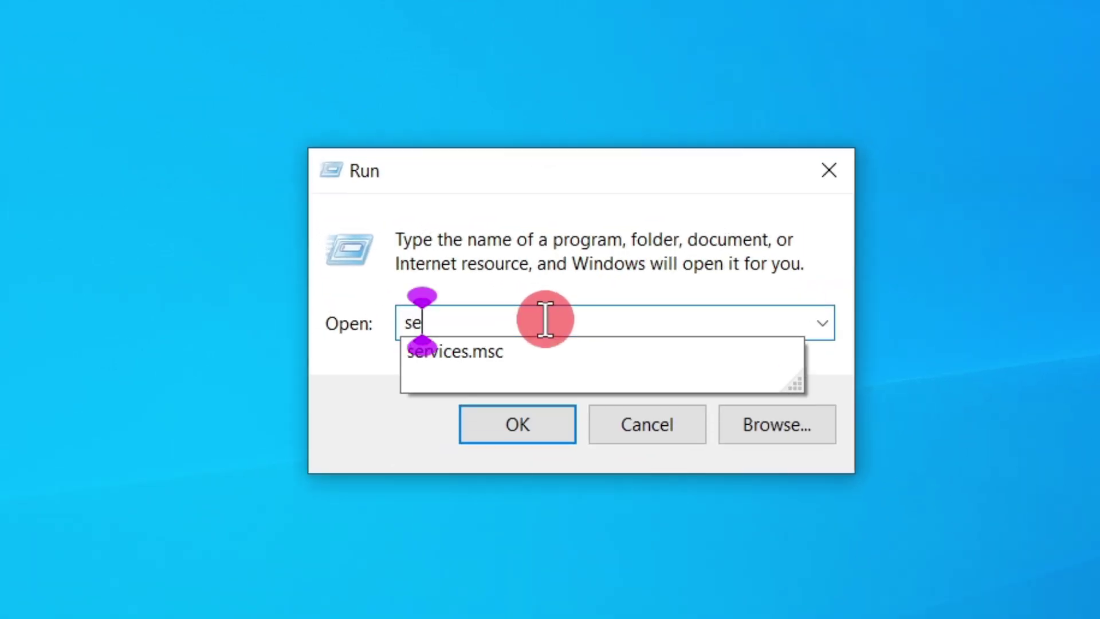
type("v")
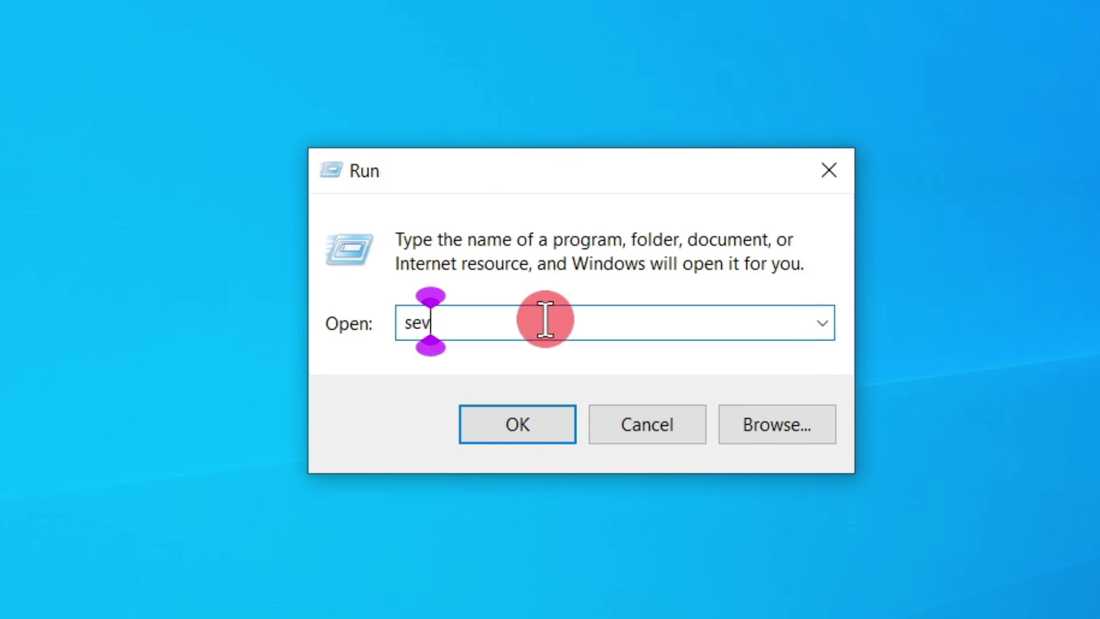
key("BackSpace")
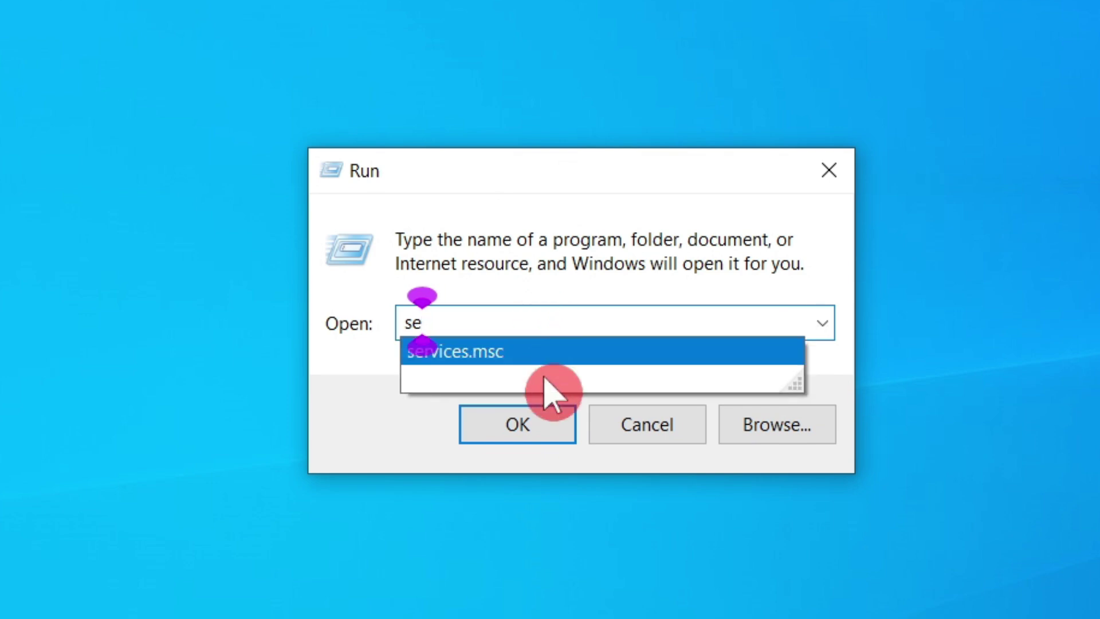
left_click(557, 350)
left_click(592, 317)
left_click_drag(592, 316, 324, 319)
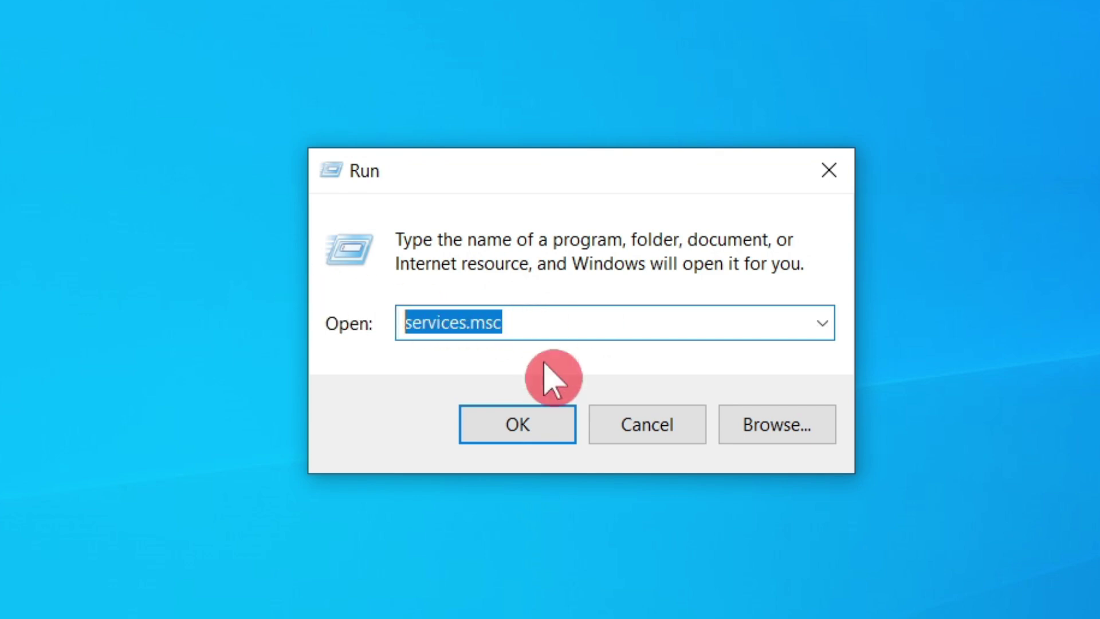
left_click(511, 437)
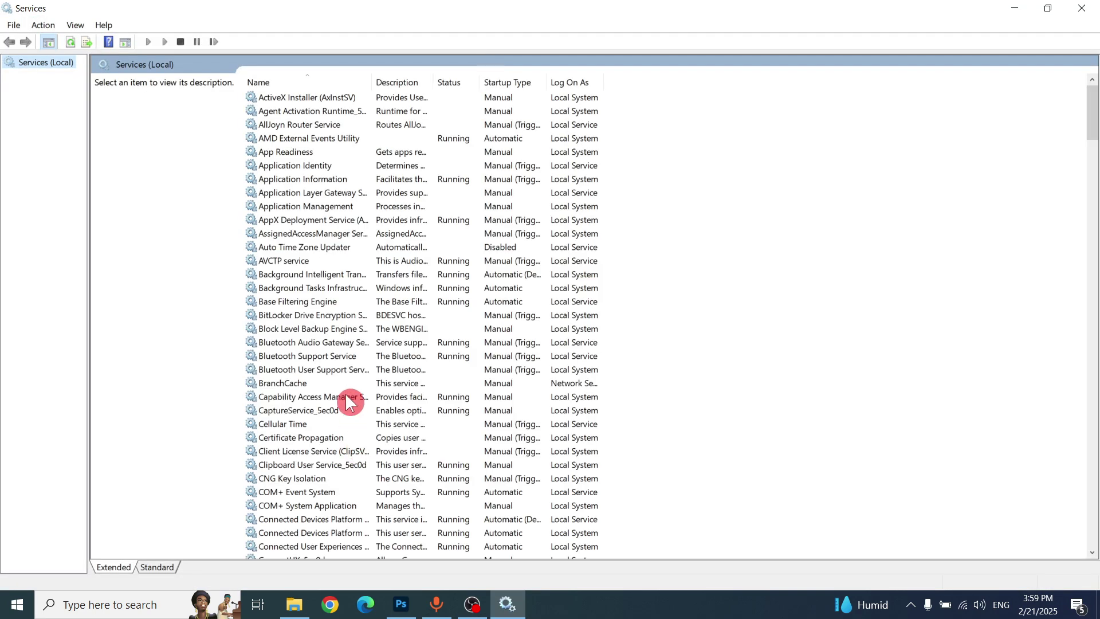
Step: Find and select the SysMain service in the list of local services
left_click(340, 287)
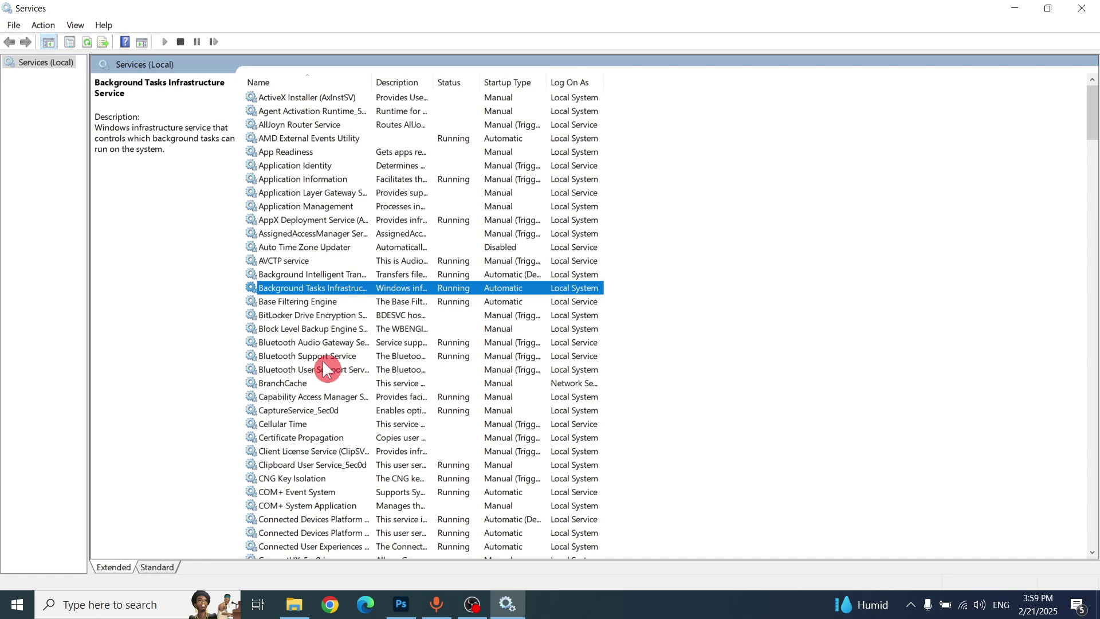
key("s")
key("s")
key("s")
key("s")
key("s")
key("s")
key("s")
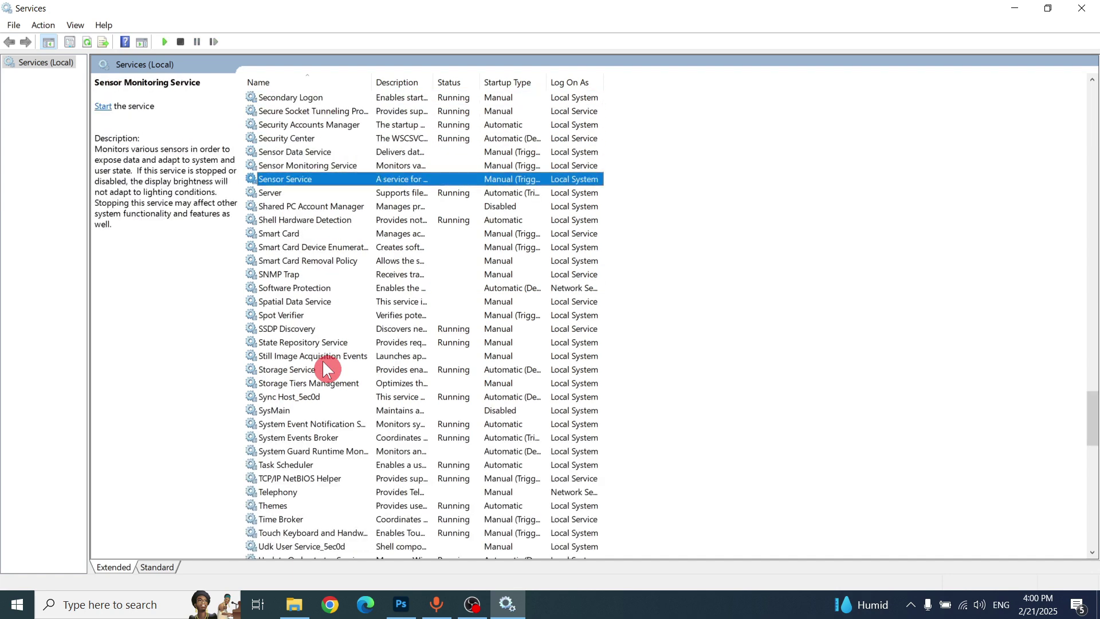
key("s")
key("s")
key("s")
key("s")
key("s")
key("s")
key("s")
key("s")
key("s")
key("s")
key("s")
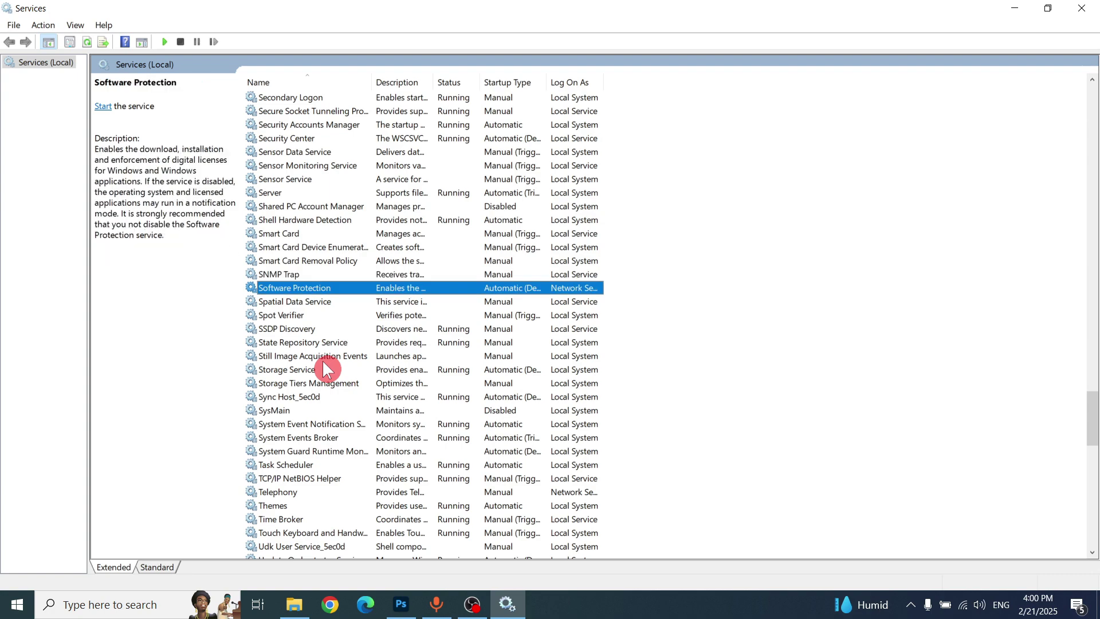
key("s")
key("s")
key("s")
key("s")
key("s")
key("s")
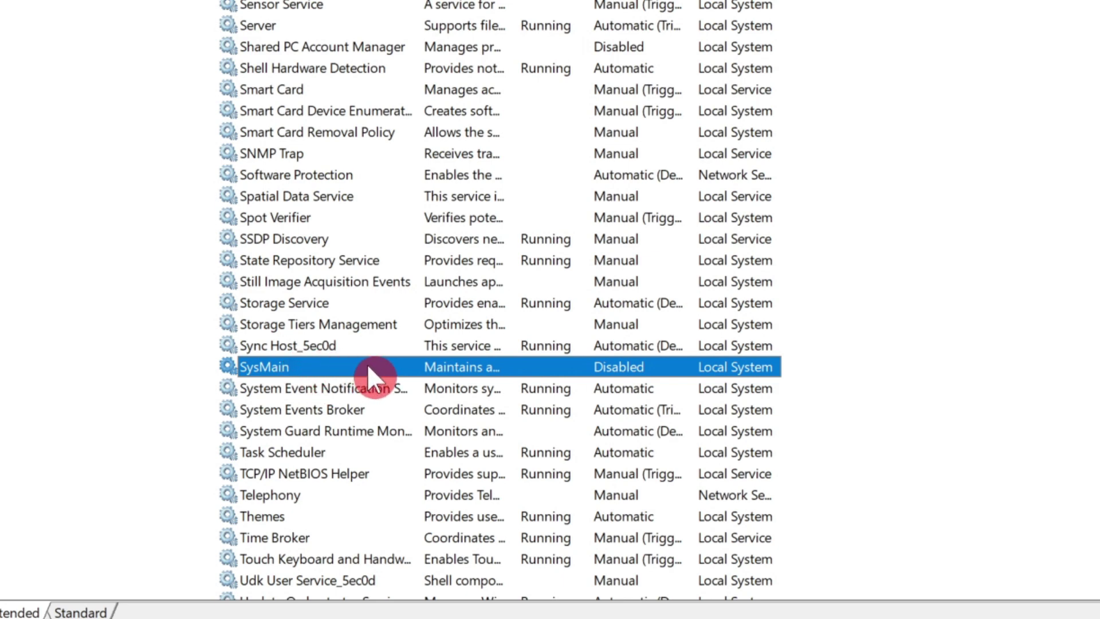
Step: Set the SysMain service's startup type to Disabled in its properties and apply the change
right_click(572, 363)
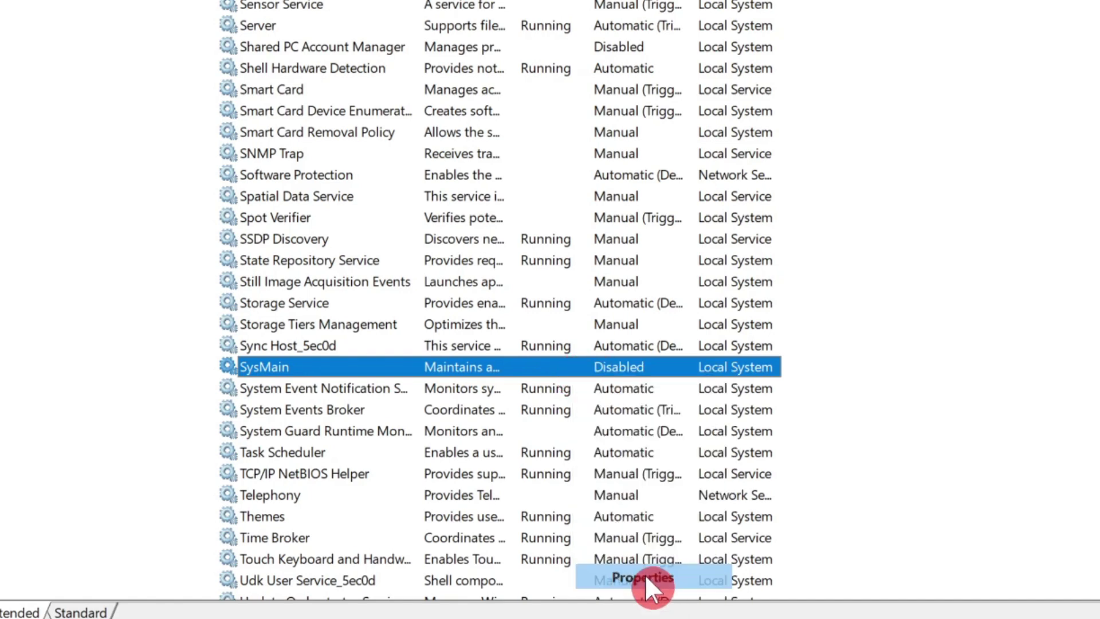
left_click(645, 576)
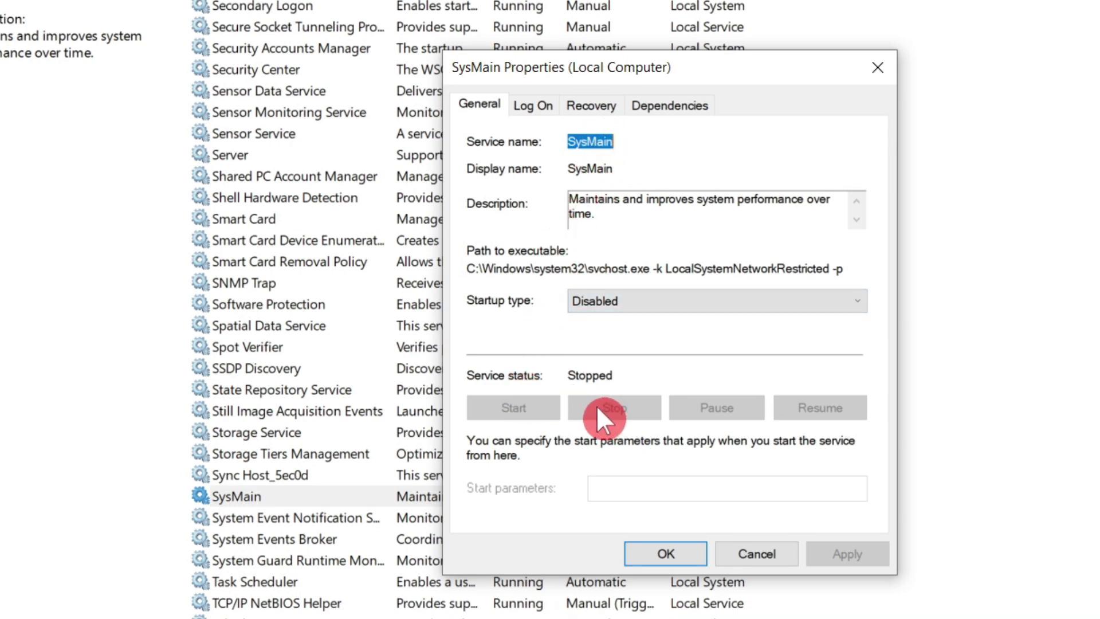
left_click(632, 299)
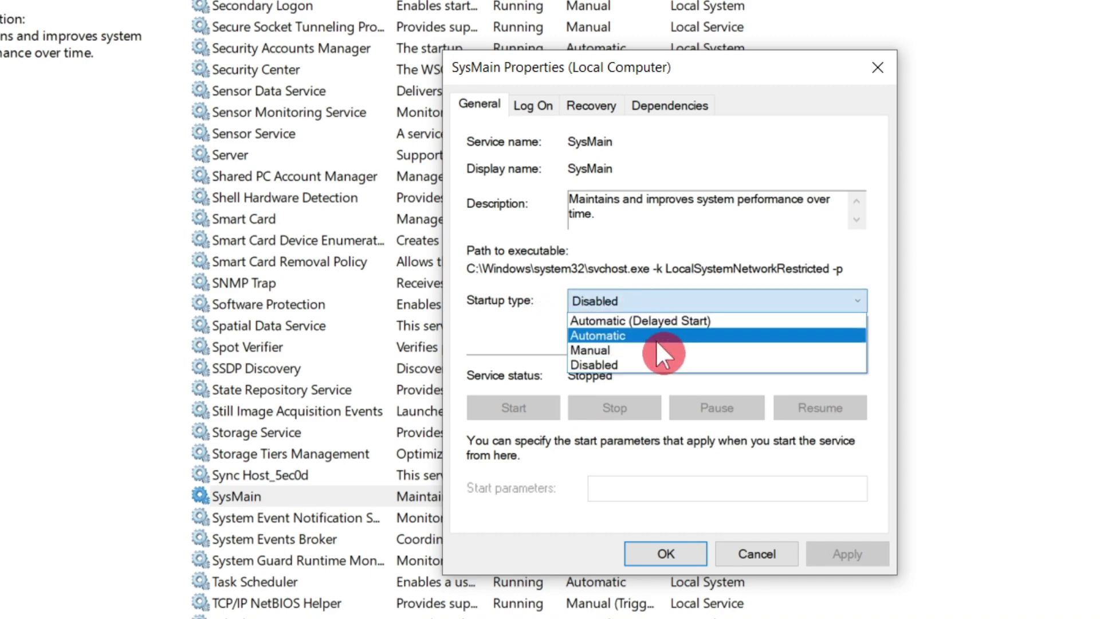
left_click(659, 364)
left_click(847, 554)
left_click(663, 554)
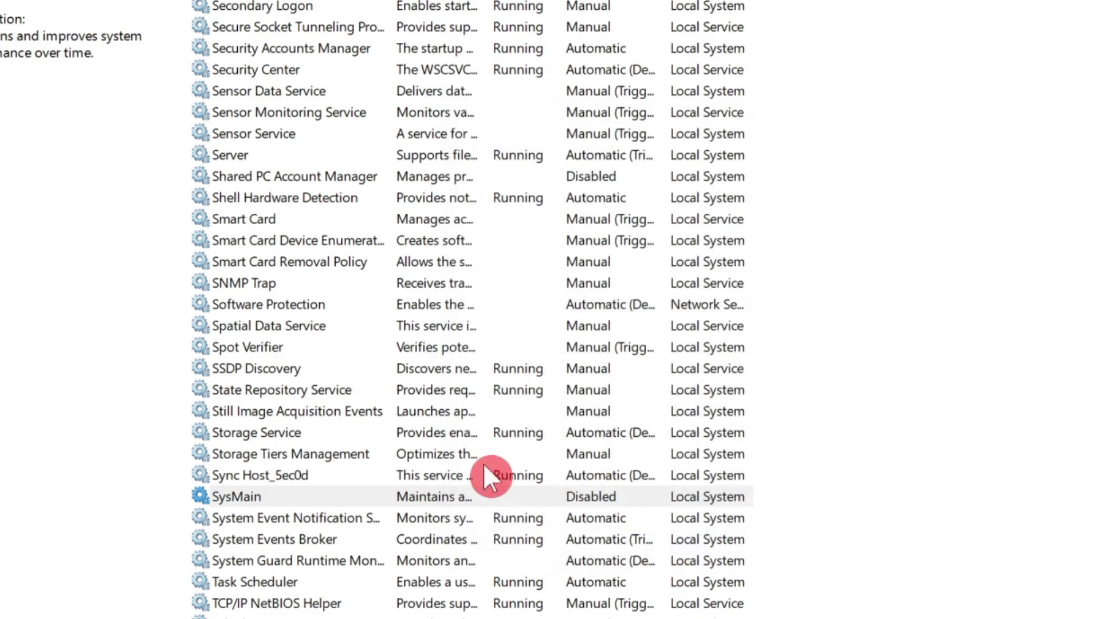
Step: Close the Services console and refresh the desktop
left_click(392, 486)
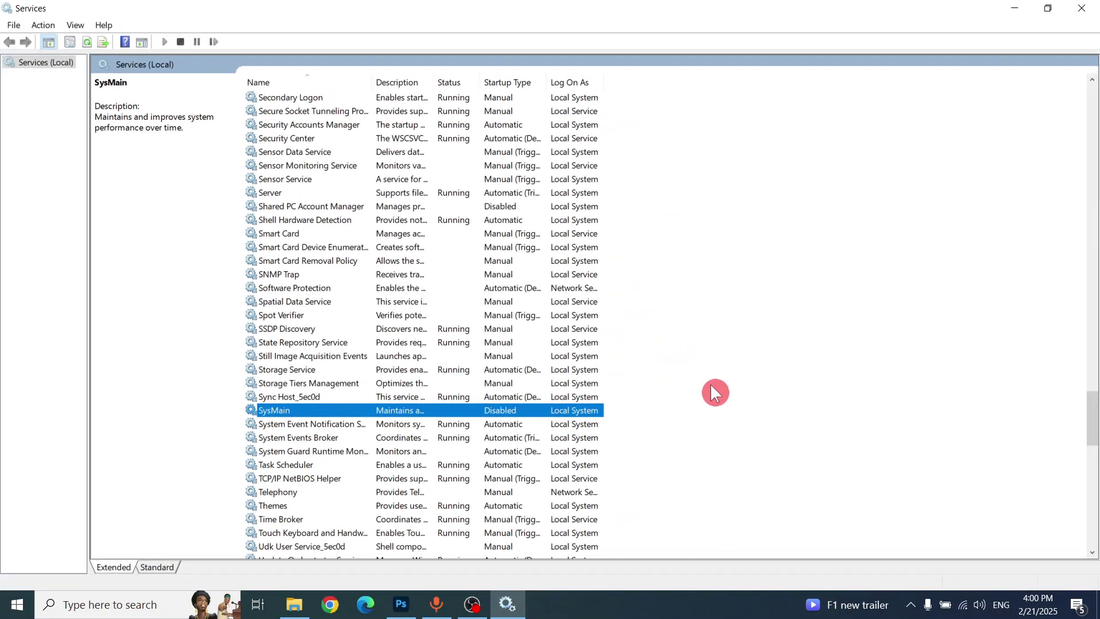
left_click(550, 450)
left_click(1082, 8)
right_click(507, 175)
left_click(547, 217)
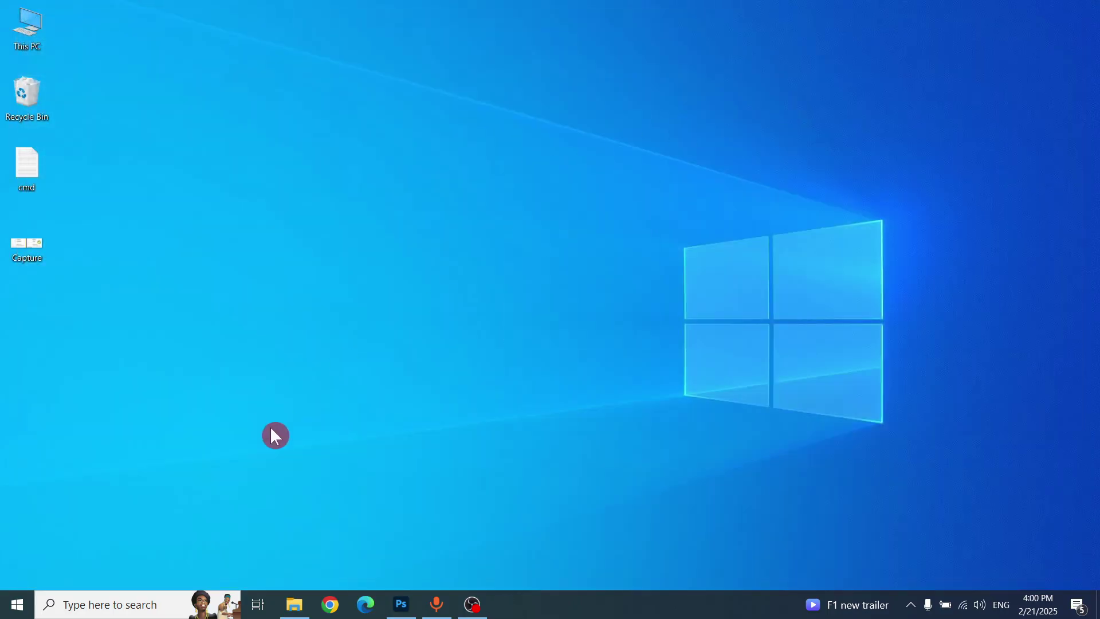
Step: Run sysdm.cpl from the Run dialog to open System Properties
key("super+r")
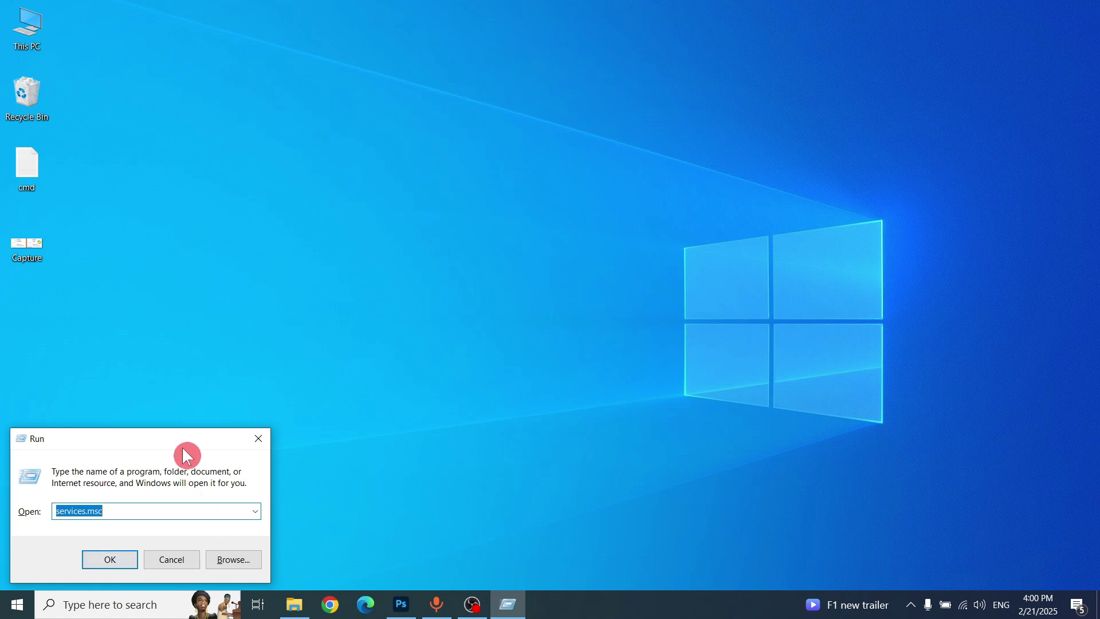
left_click_drag(155, 446, 432, 280)
left_click(411, 348)
left_click_drag(410, 348, 304, 342)
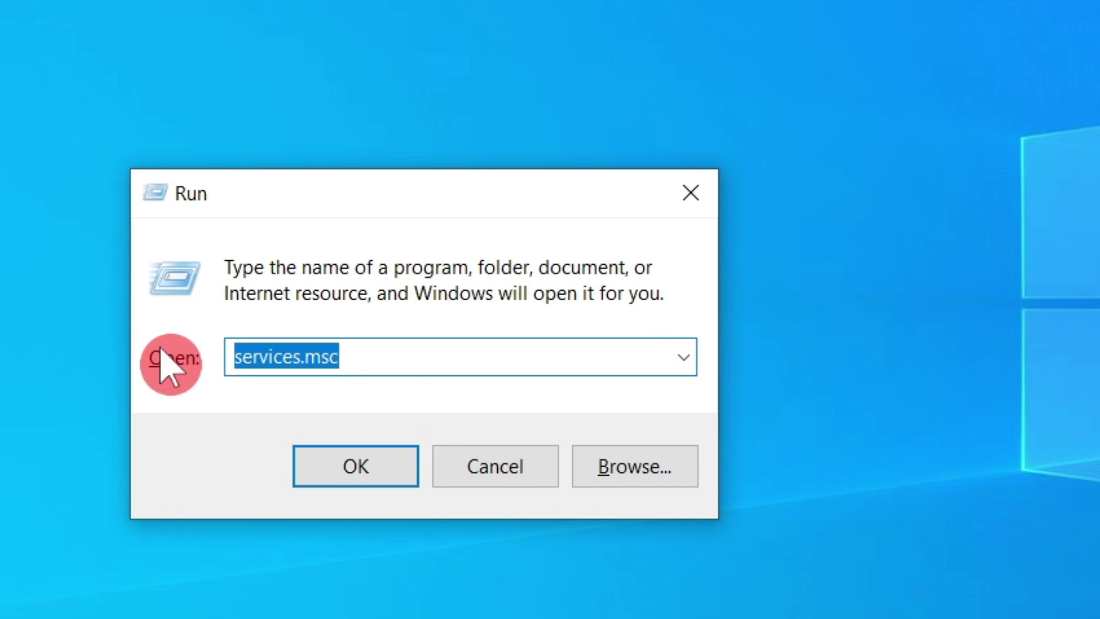
type("s")
left_click(163, 356)
type("ys")
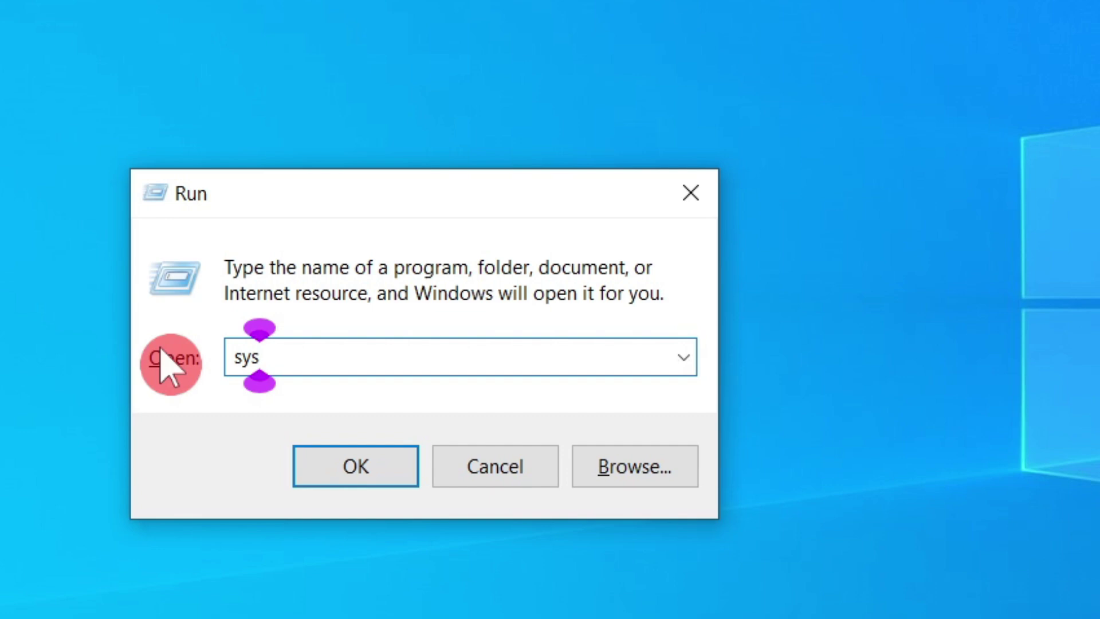
type("d")
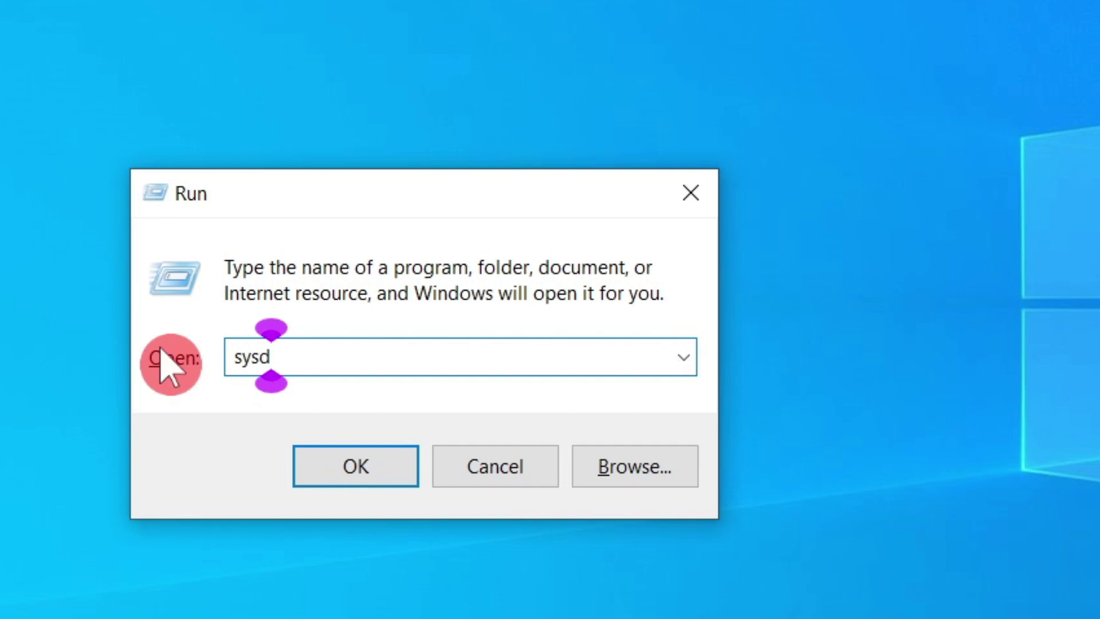
type("m.")
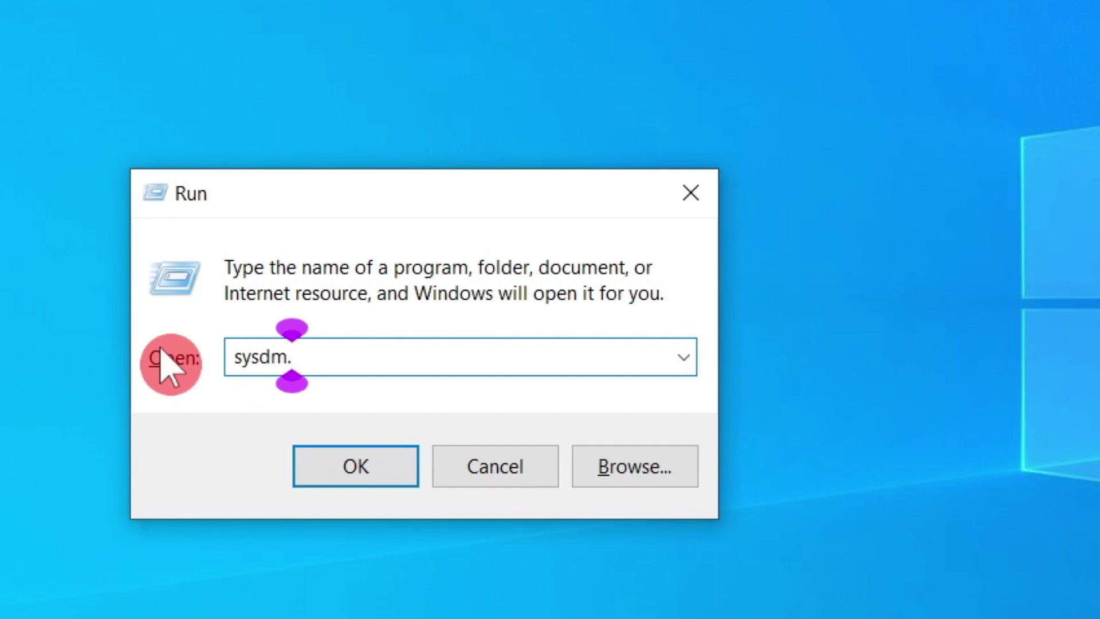
type("cpl")
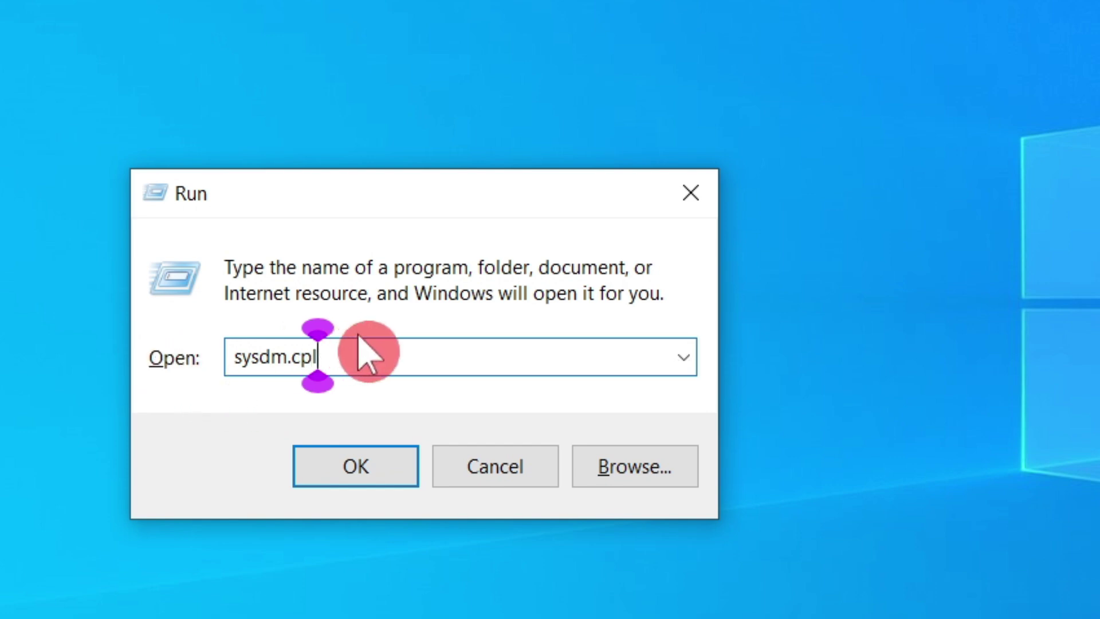
key("ctrl+a")
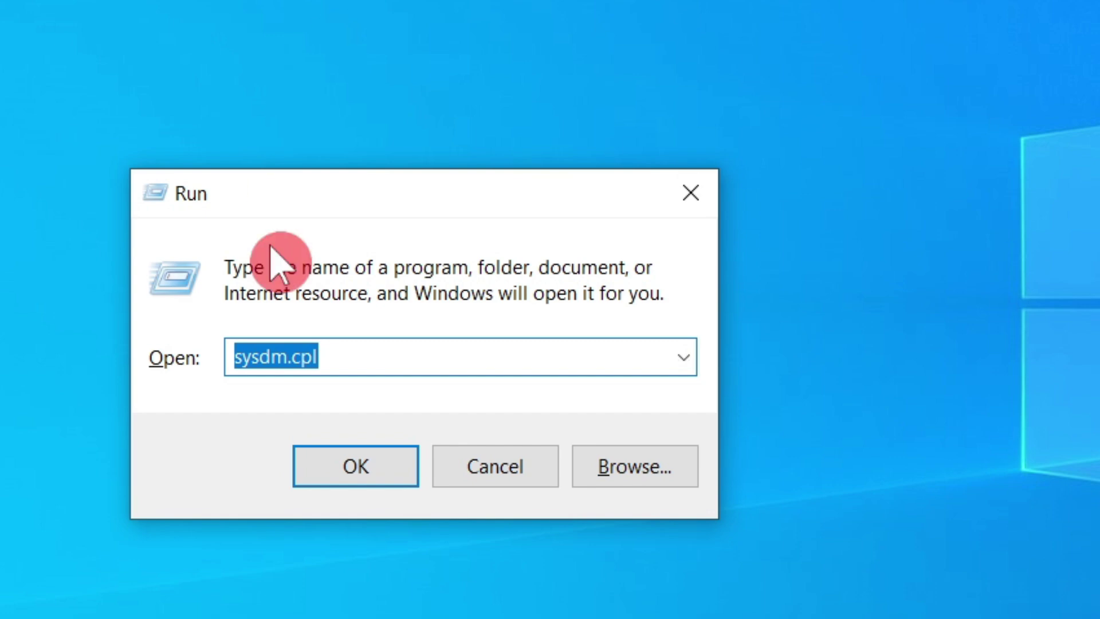
left_click(418, 358)
key("ctrl+a")
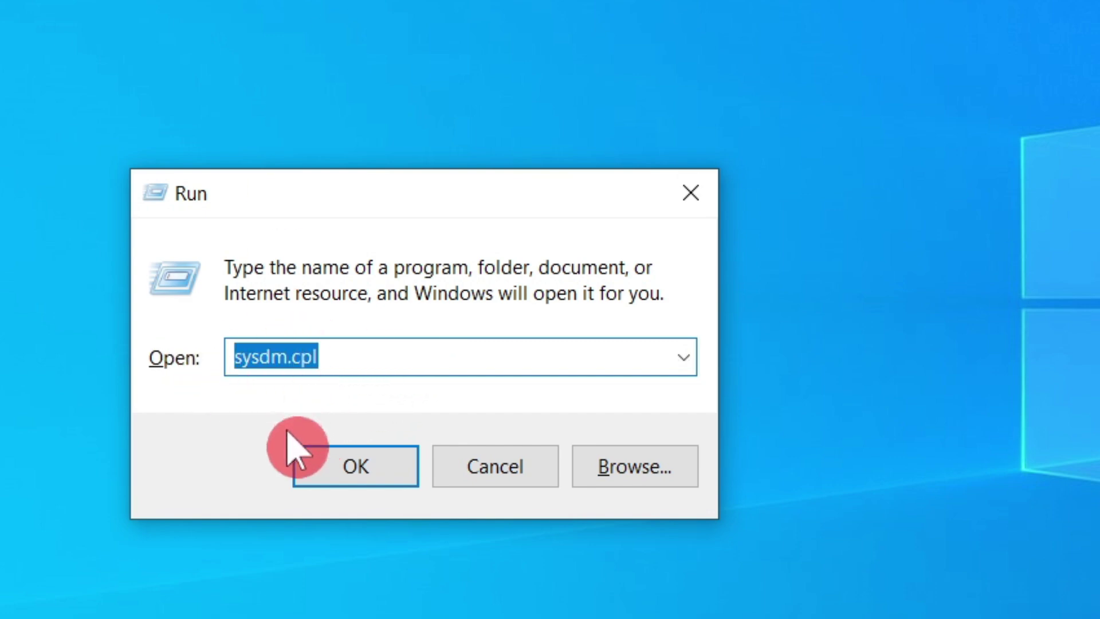
left_click(350, 470)
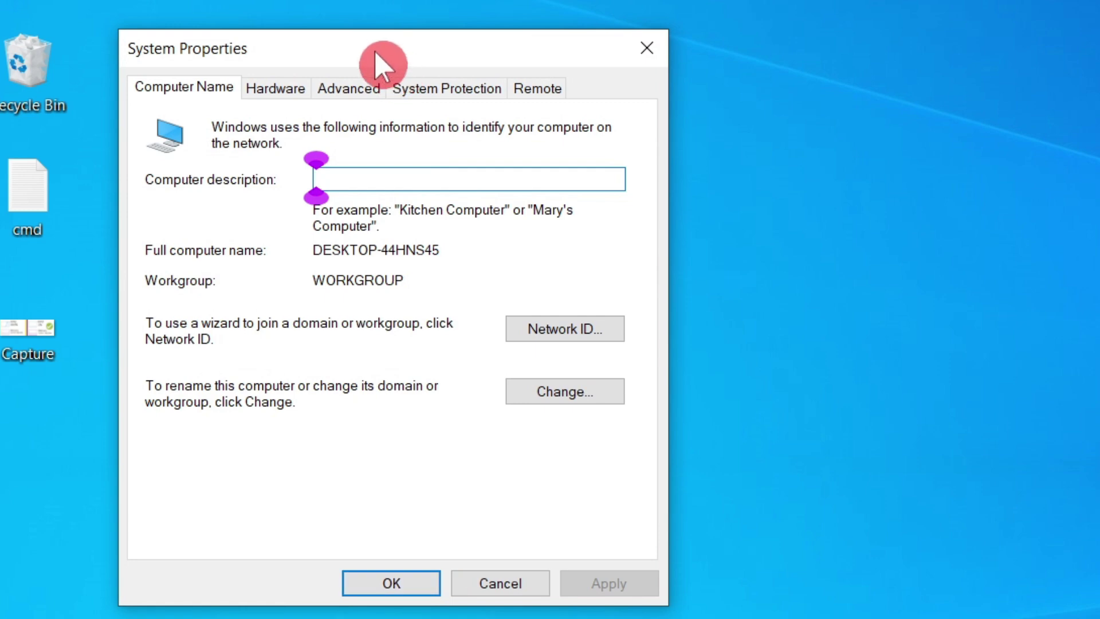
Step: Open the Performance settings from the advanced system properties and move the Performance Options dialog clear of the window behind
left_click_drag(375, 50, 642, 29)
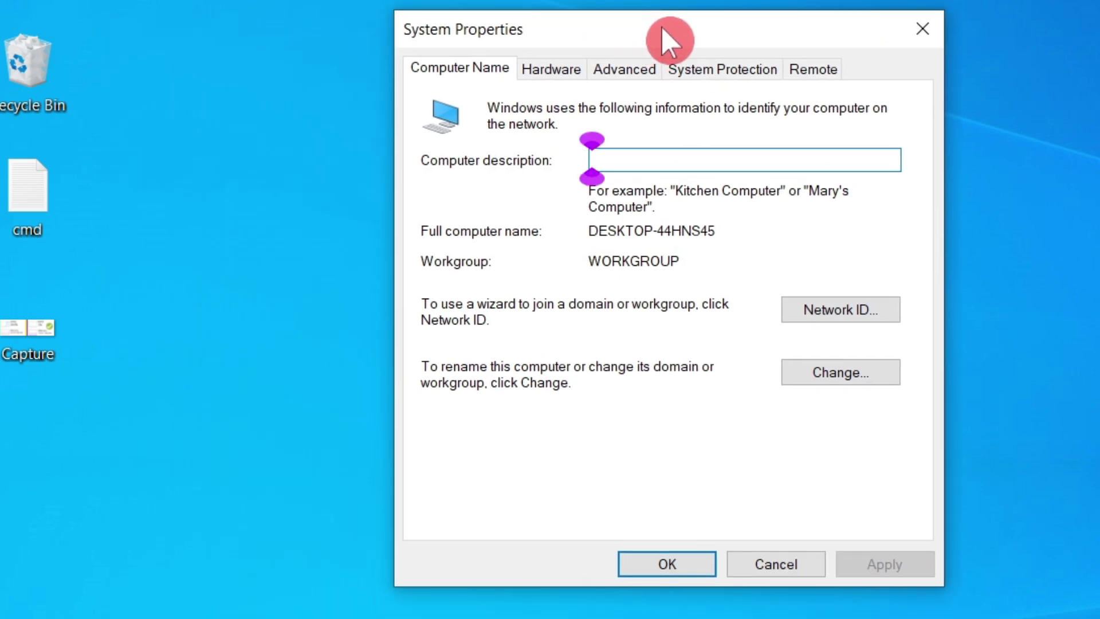
left_click(634, 67)
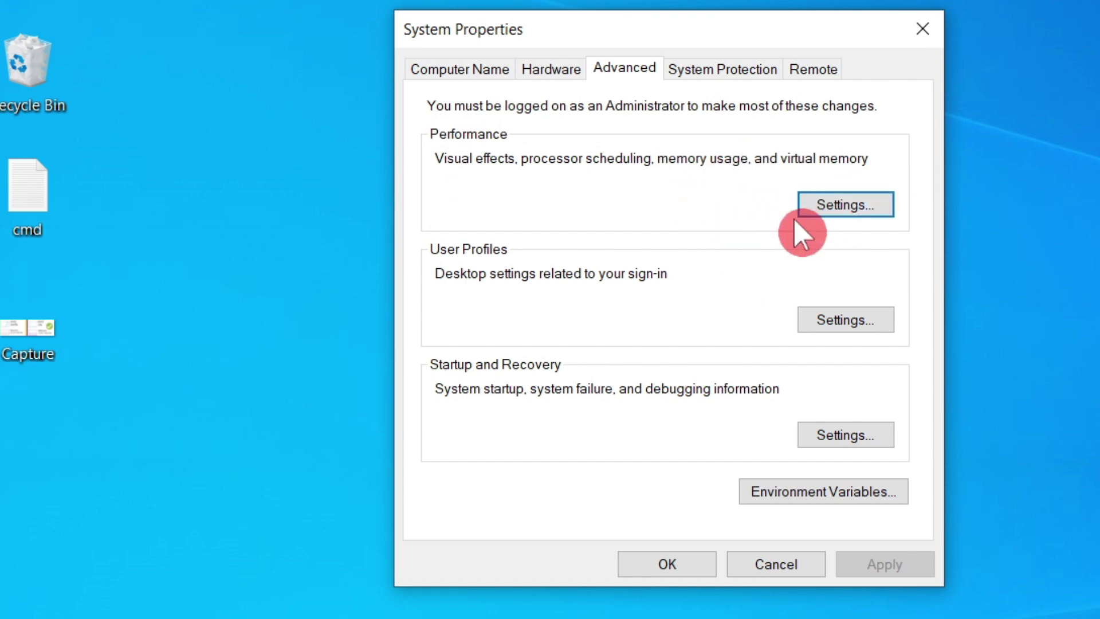
left_click(853, 216)
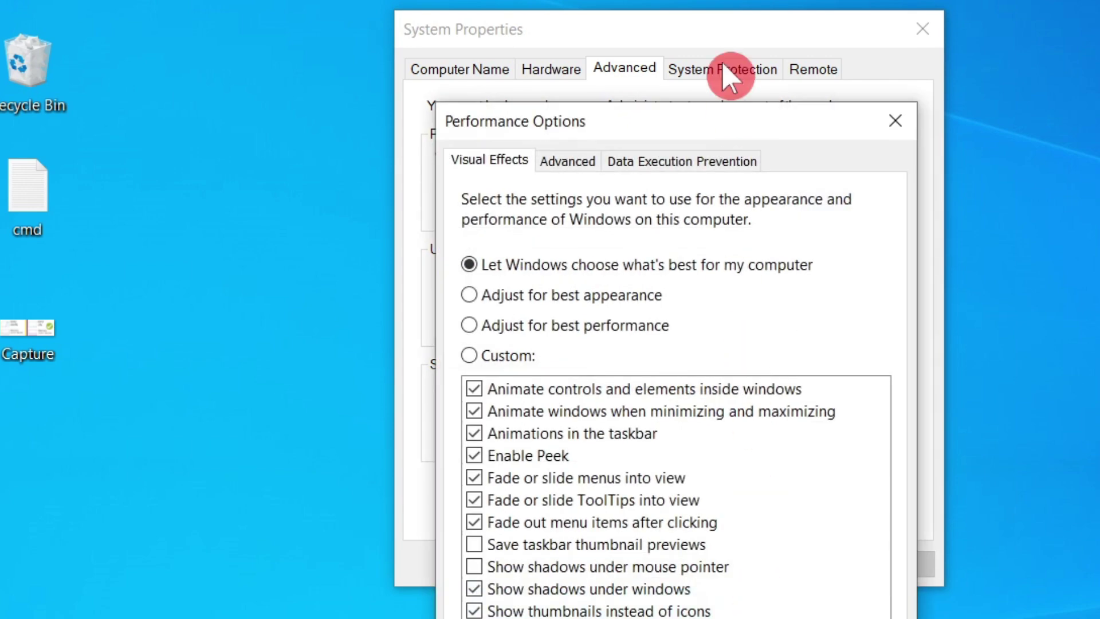
left_click_drag(706, 119, 840, 80)
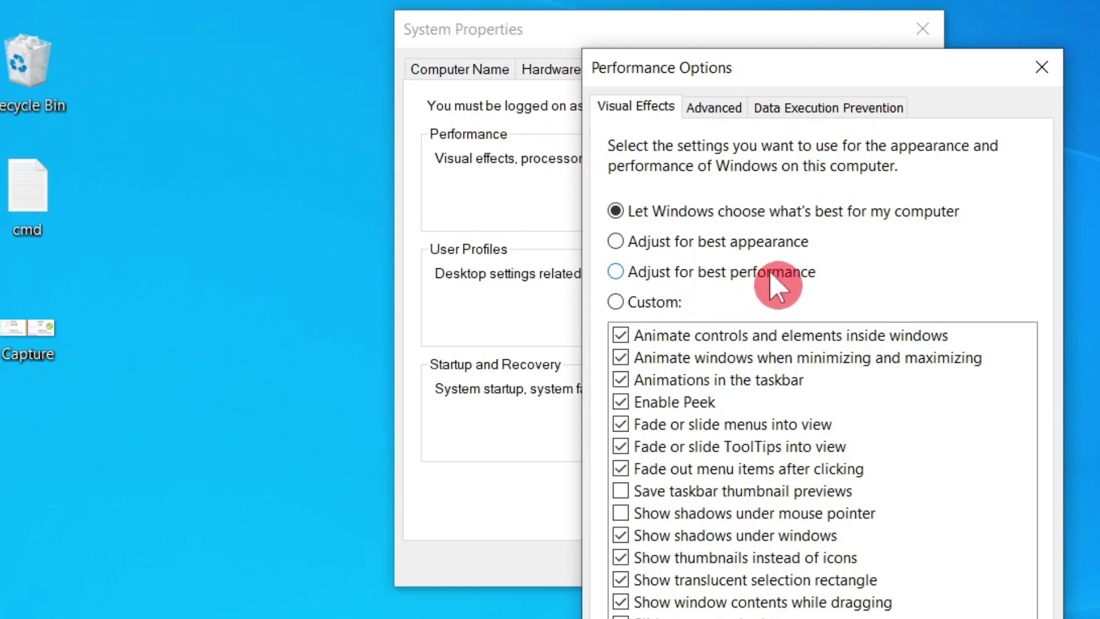
Step: Set the visual effects to "Adjust for best performance" and apply the change
left_click(650, 274)
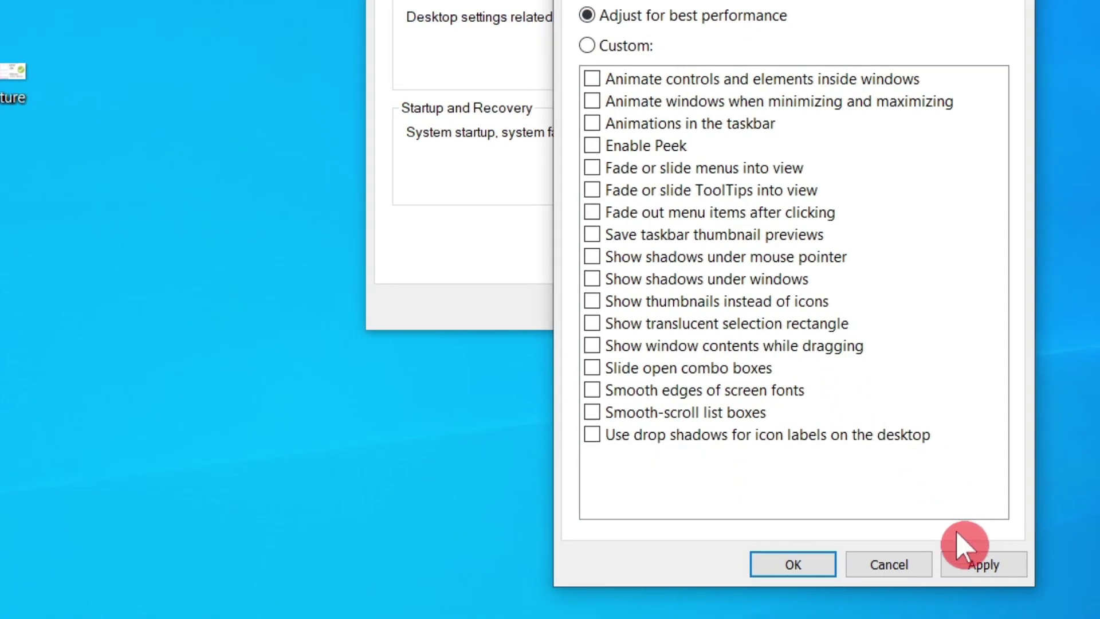
left_click(983, 567)
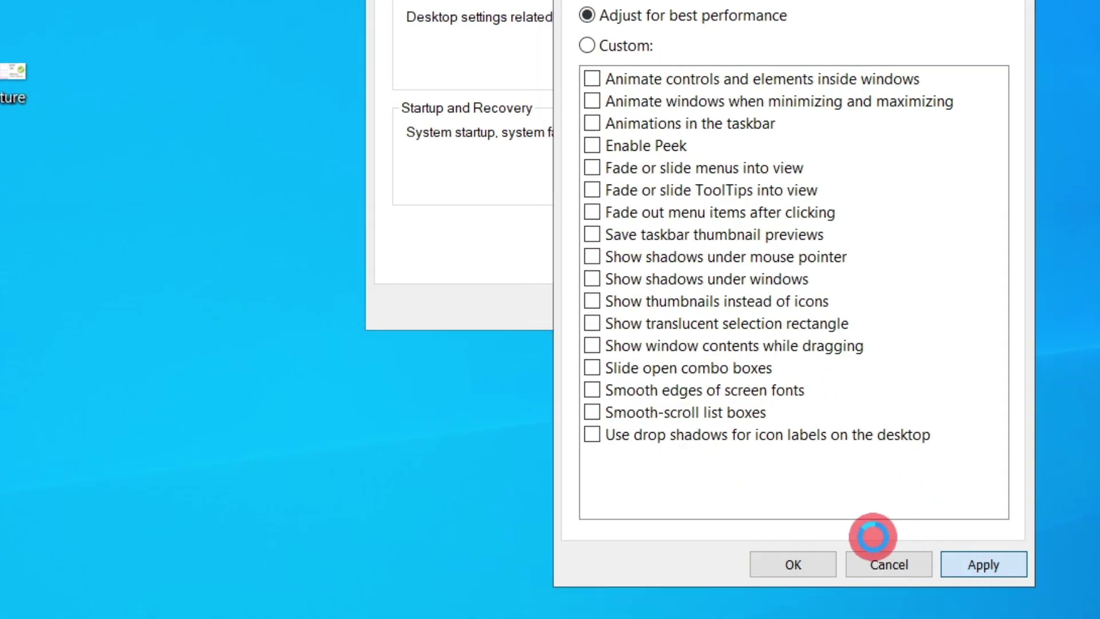
left_click(793, 564)
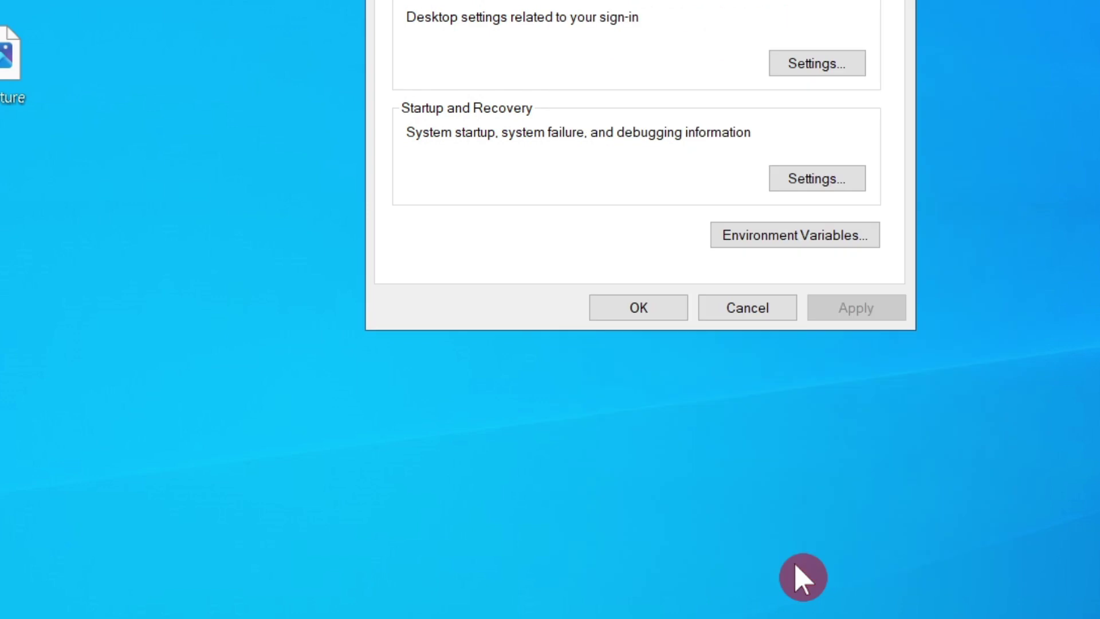
Step: Close System Properties and refresh the desktop
left_click(872, 24)
right_click(592, 52)
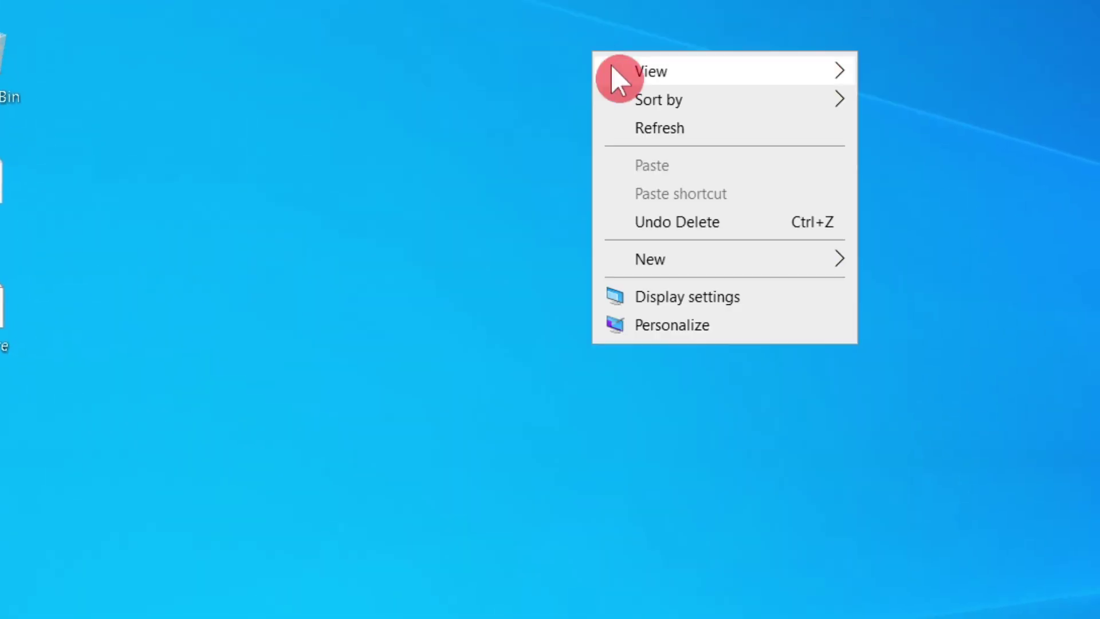
left_click(679, 133)
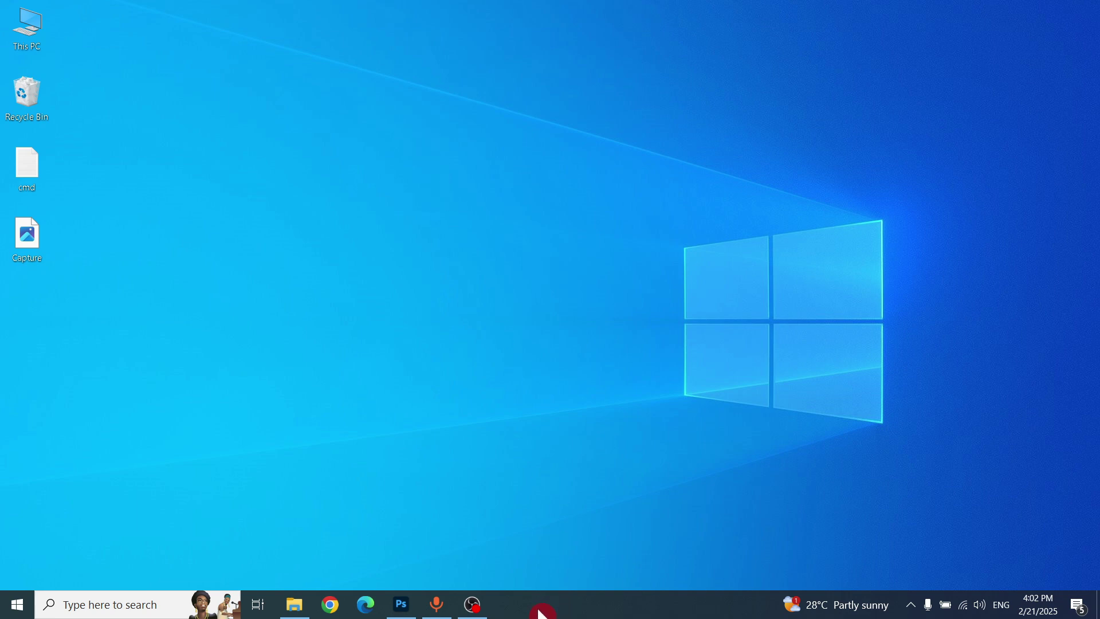
Step: Open Task Manager, show the list of startup apps and maximize the window
right_click(9, 613)
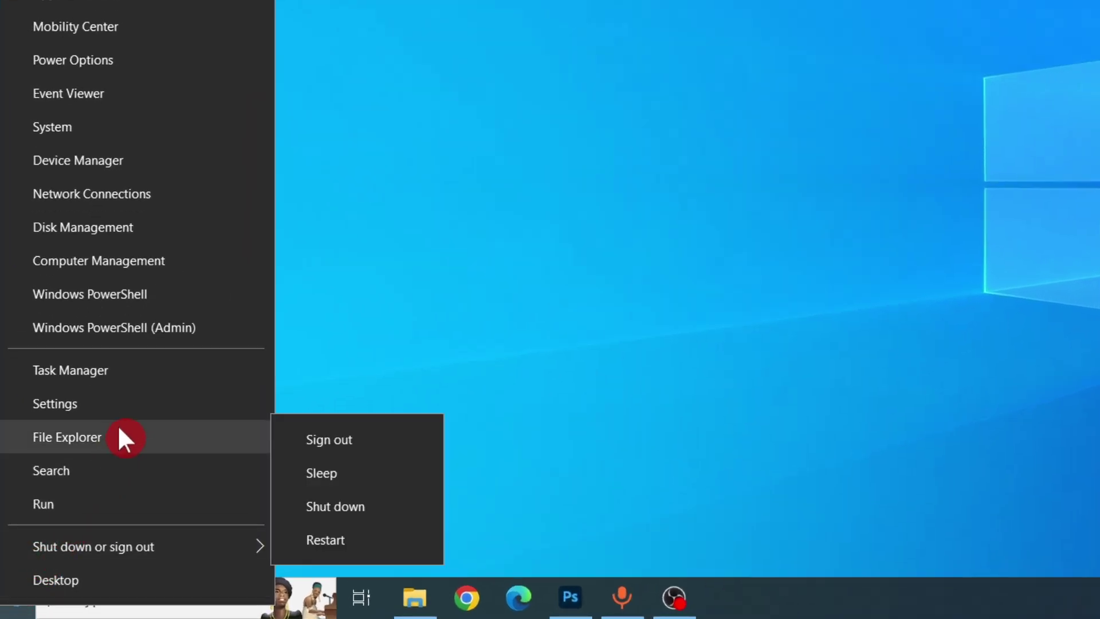
left_click(97, 371)
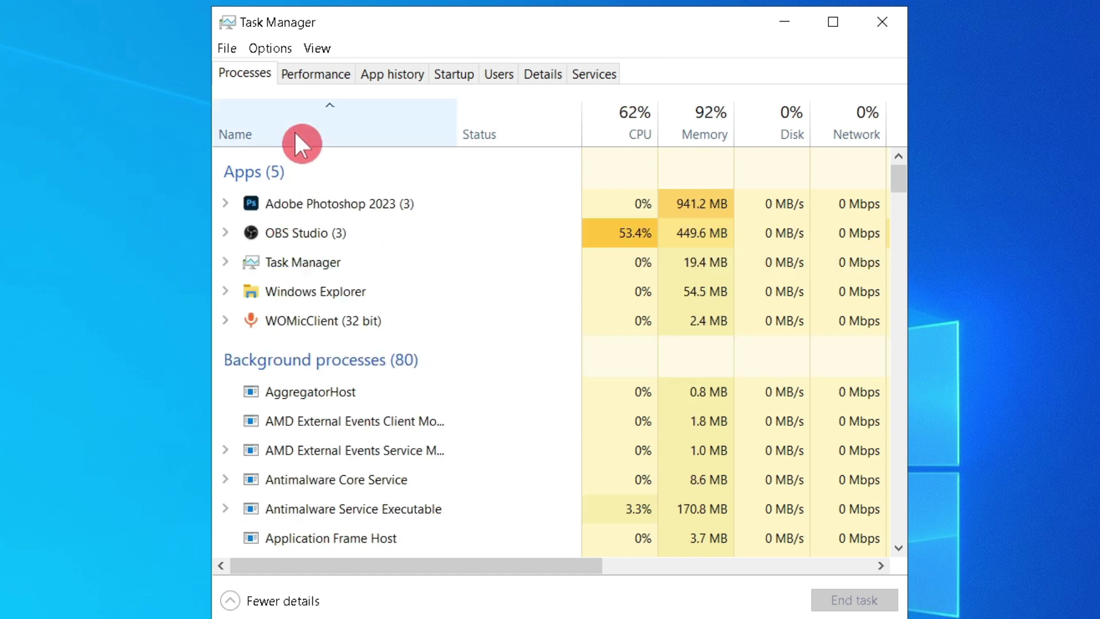
left_click(457, 79)
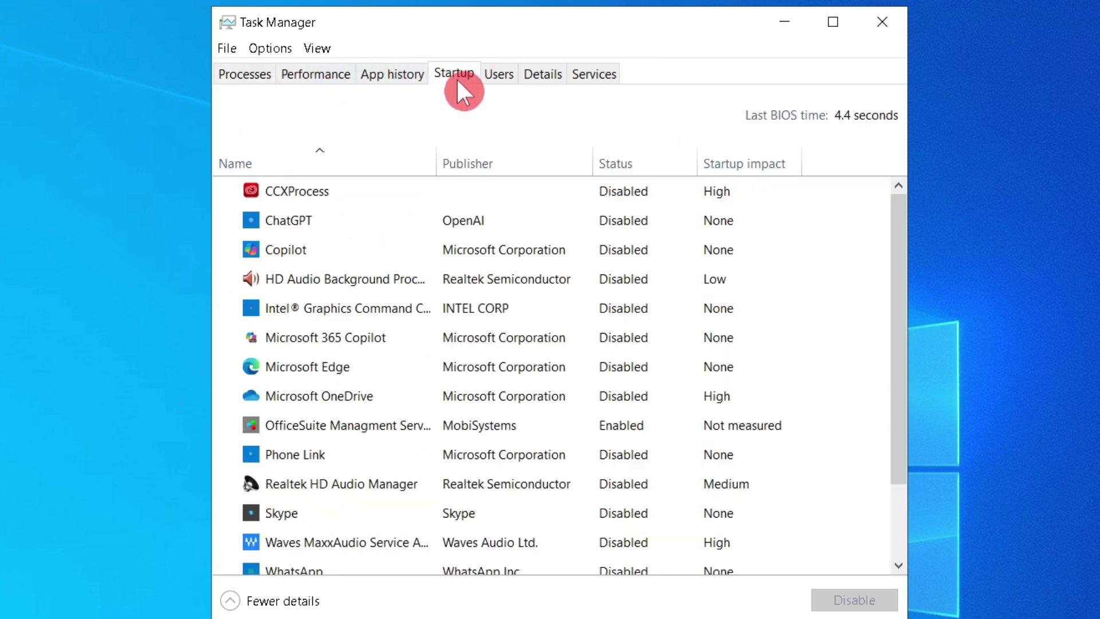
left_click(840, 22)
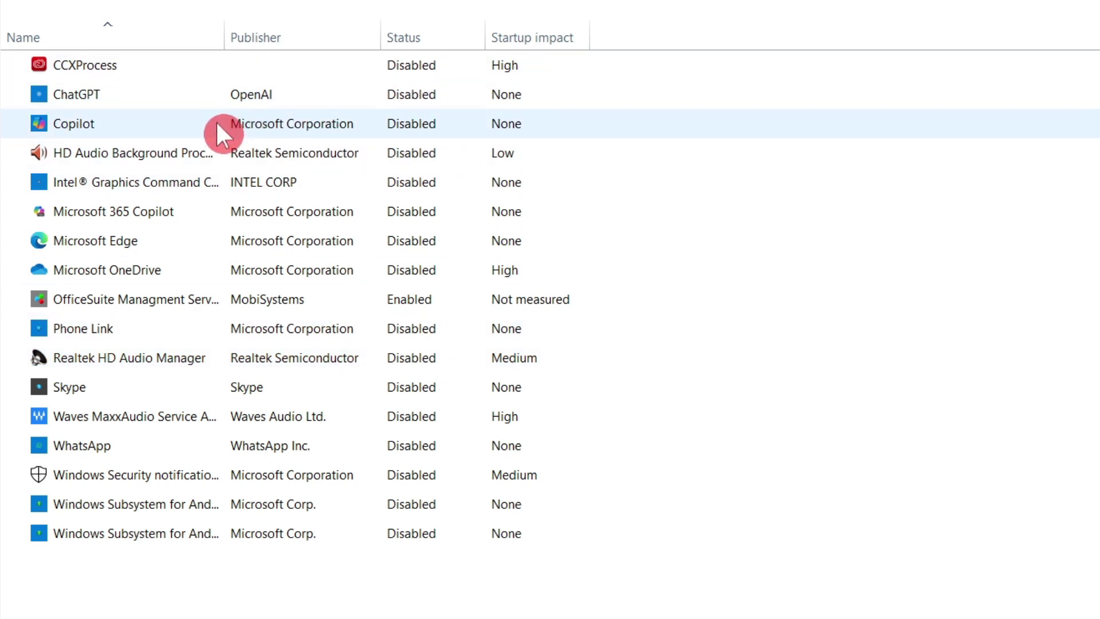
Step: Enable the Intel Graphics Command Center and HD Audio Background Process startup entries
left_click(310, 182)
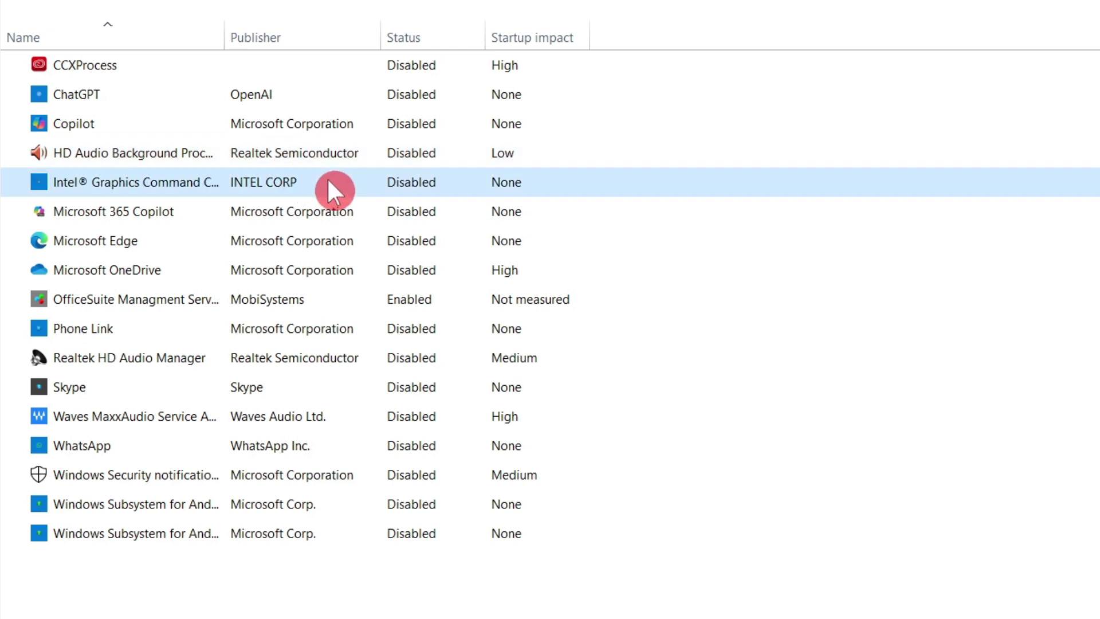
right_click(369, 179)
left_click(432, 192)
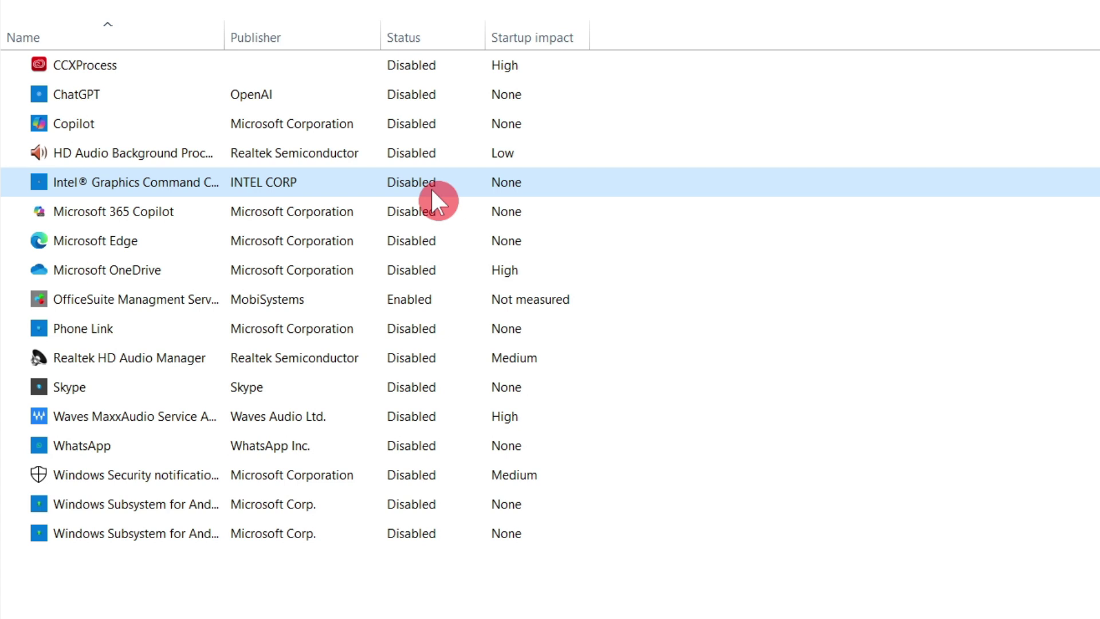
left_click(198, 152)
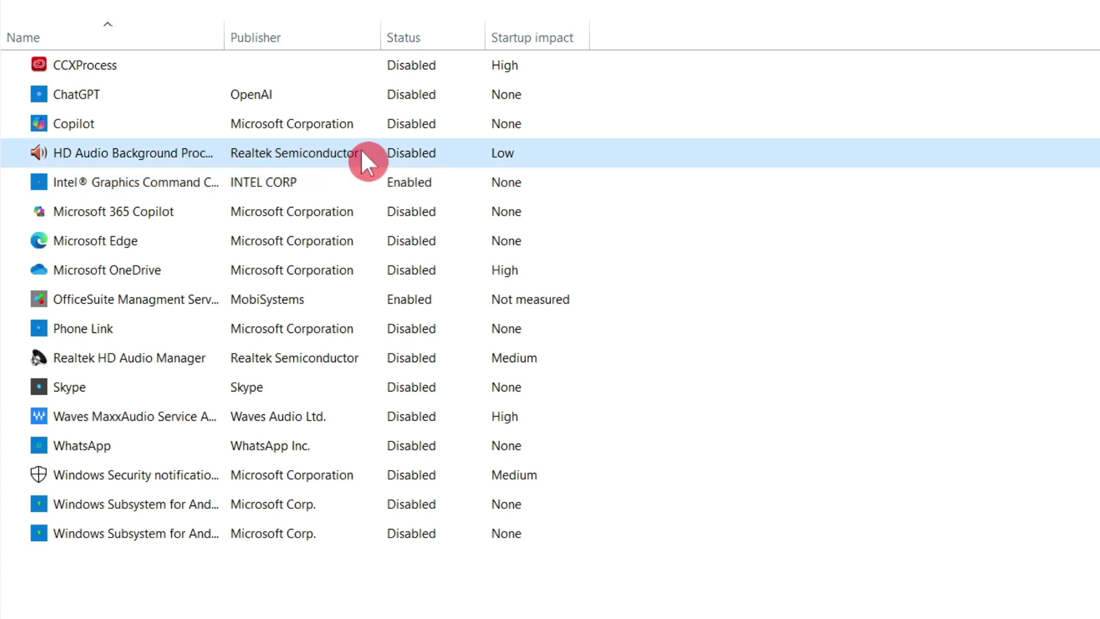
right_click(397, 152)
left_click(446, 166)
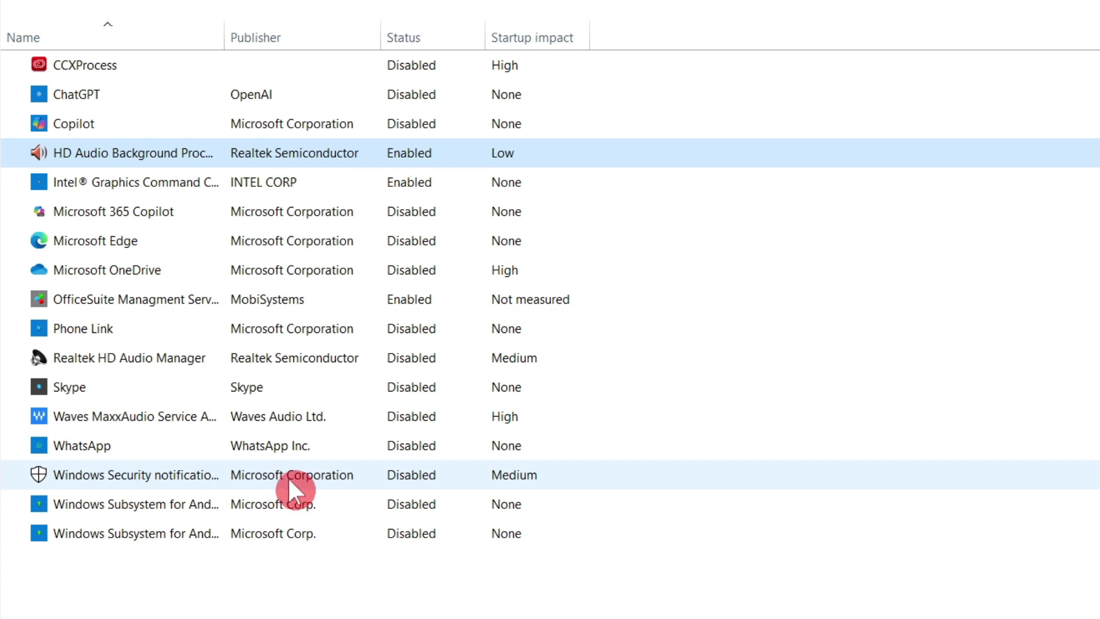
Step: Enable startup for the Windows Security notification entry and both Windows Subsystem for Android entries
right_click(399, 481)
left_click(424, 486)
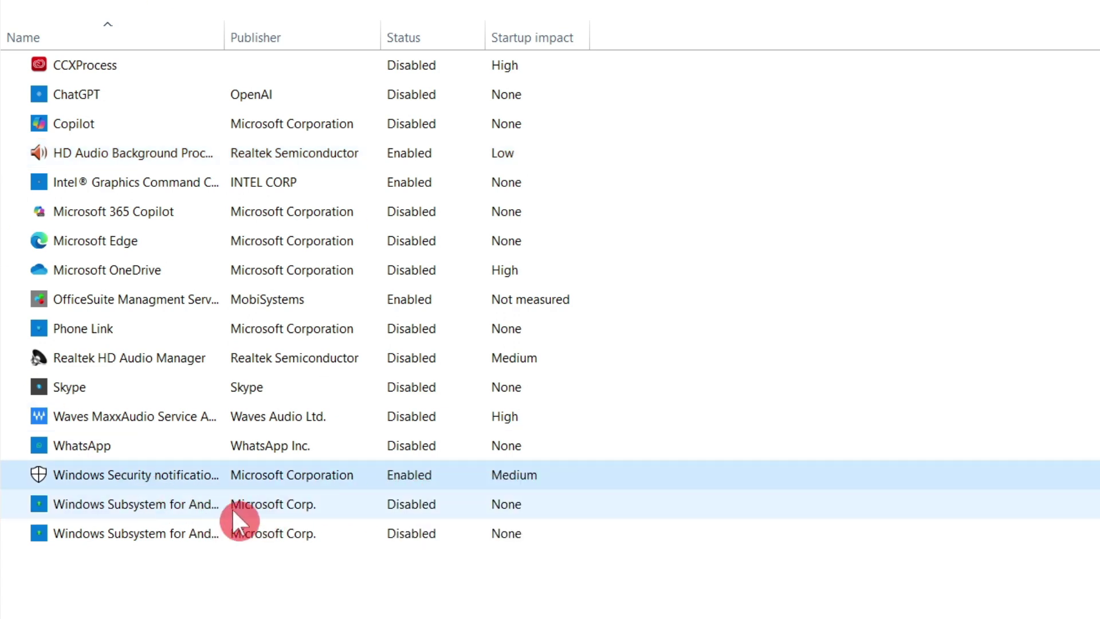
left_click(293, 512)
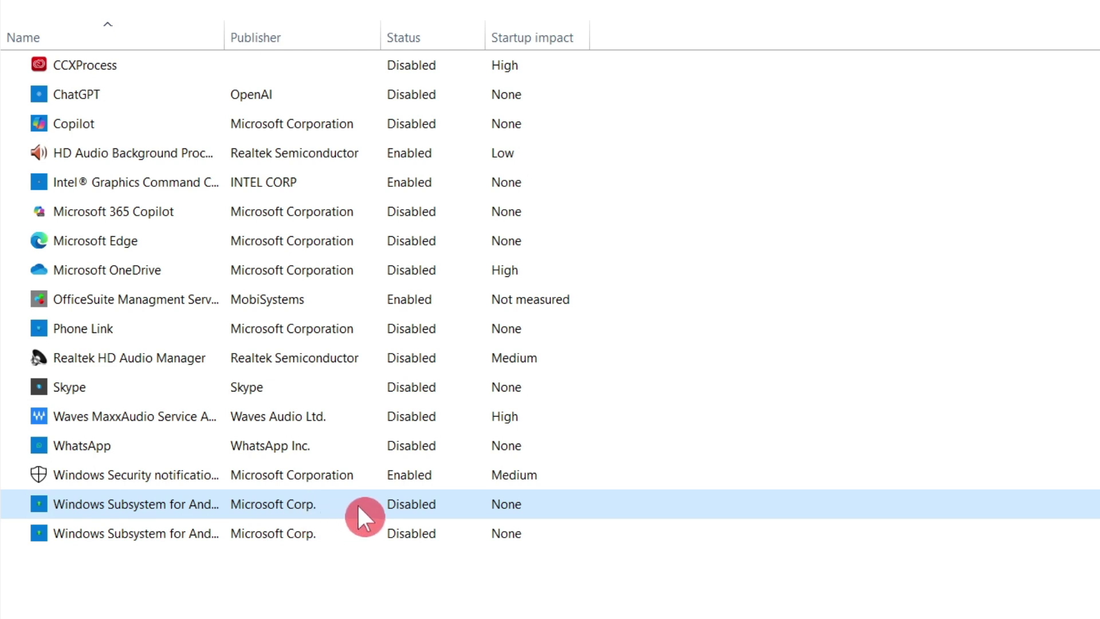
right_click(400, 510)
left_click(431, 511)
right_click(367, 542)
left_click(395, 545)
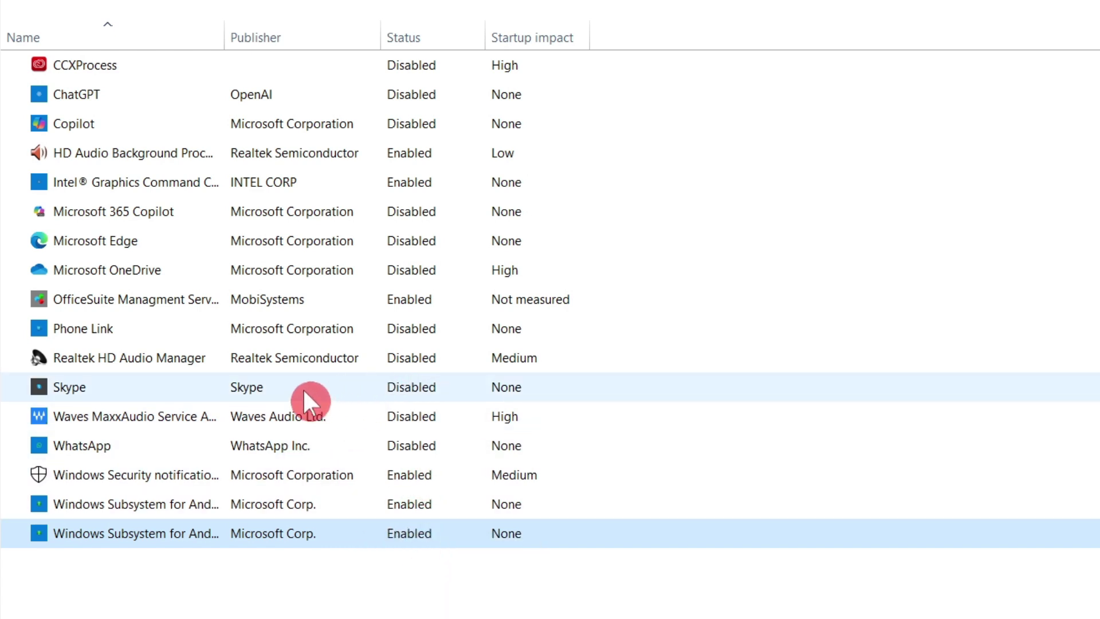
Step: Enable Realtek HD Audio Manager as a startup app
left_click(322, 392)
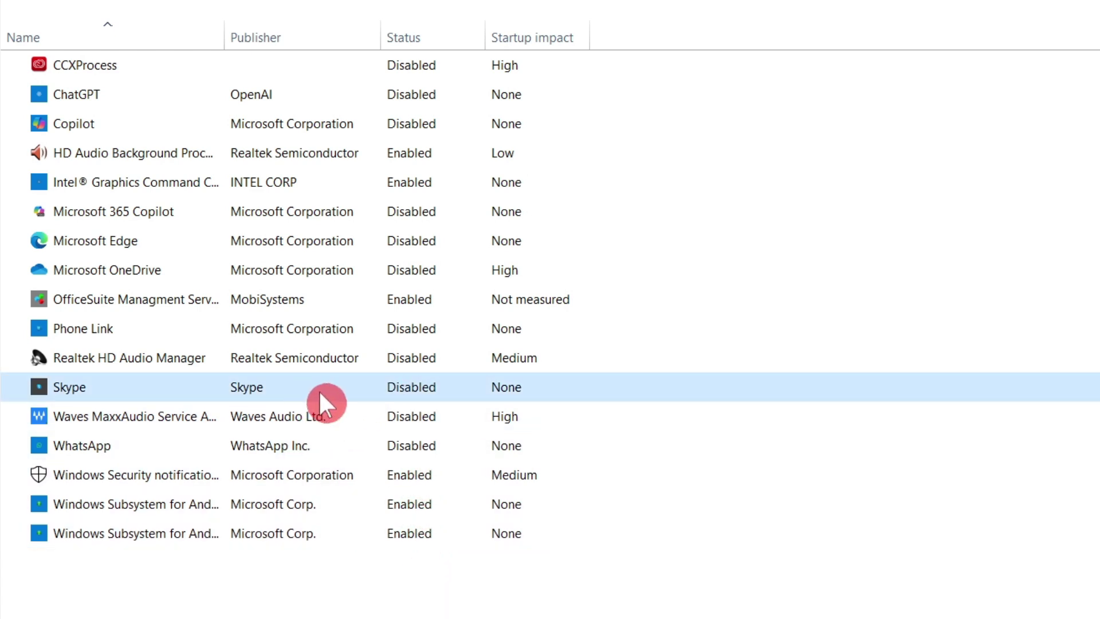
right_click(398, 358)
left_click(447, 368)
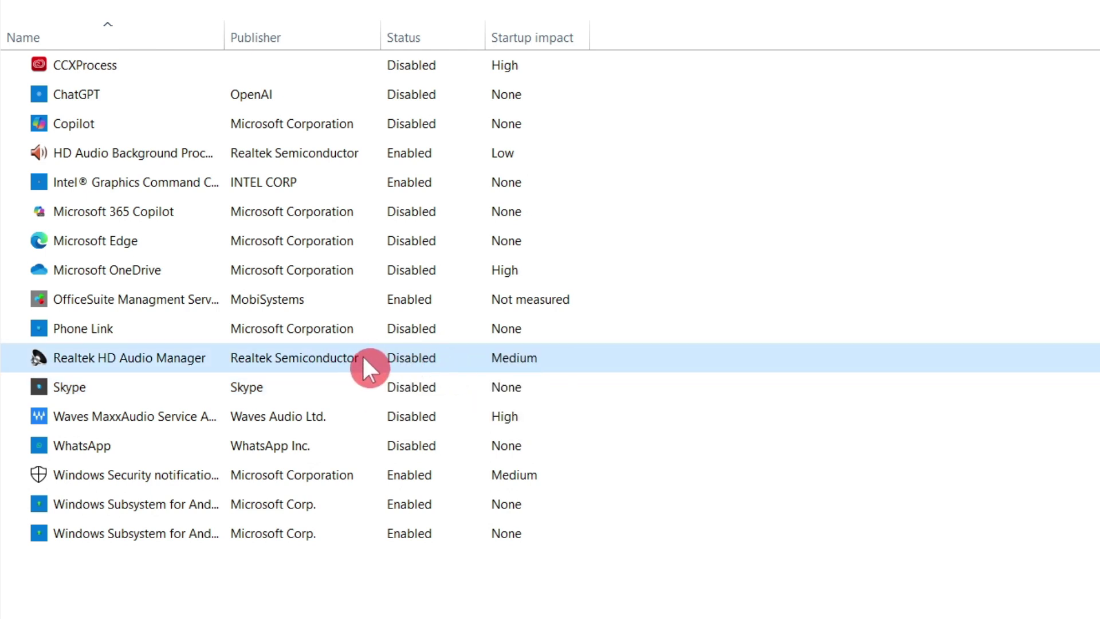
Step: Review the startup entries for Phone Link, OfficeSuite, Microsoft OneDrive, Microsoft Edge and Microsoft 365 Copilot
left_click(390, 330)
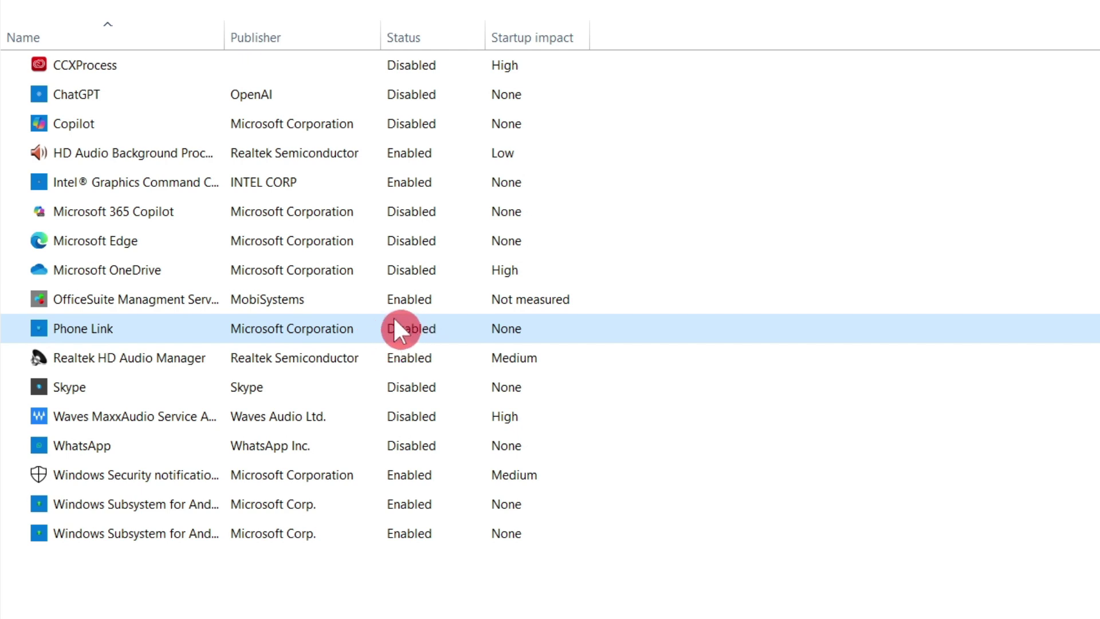
left_click(394, 296)
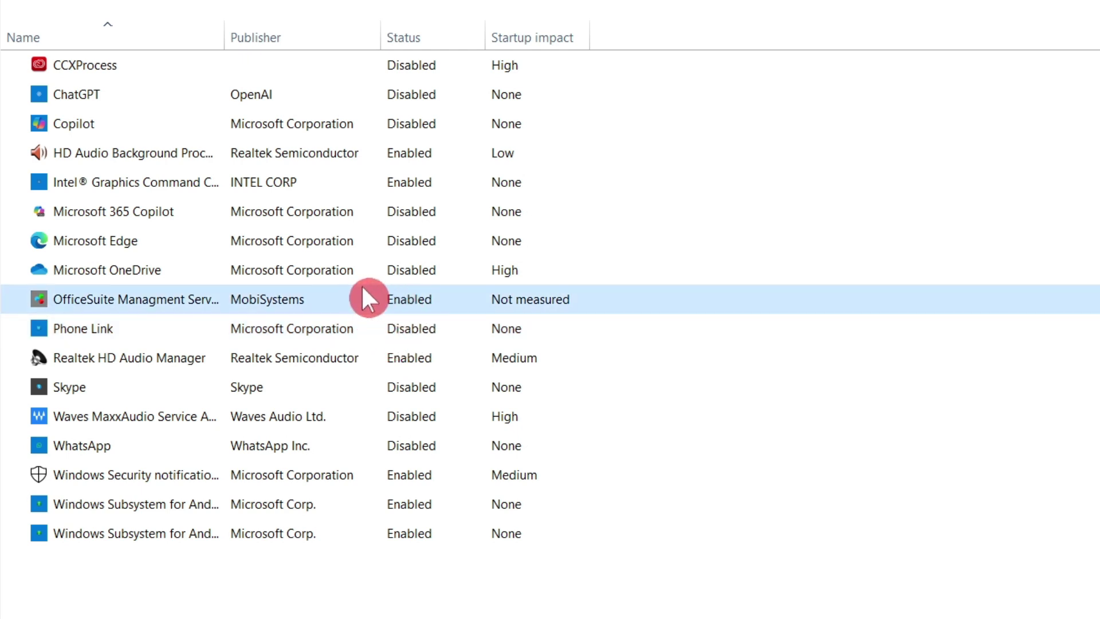
left_click(409, 268)
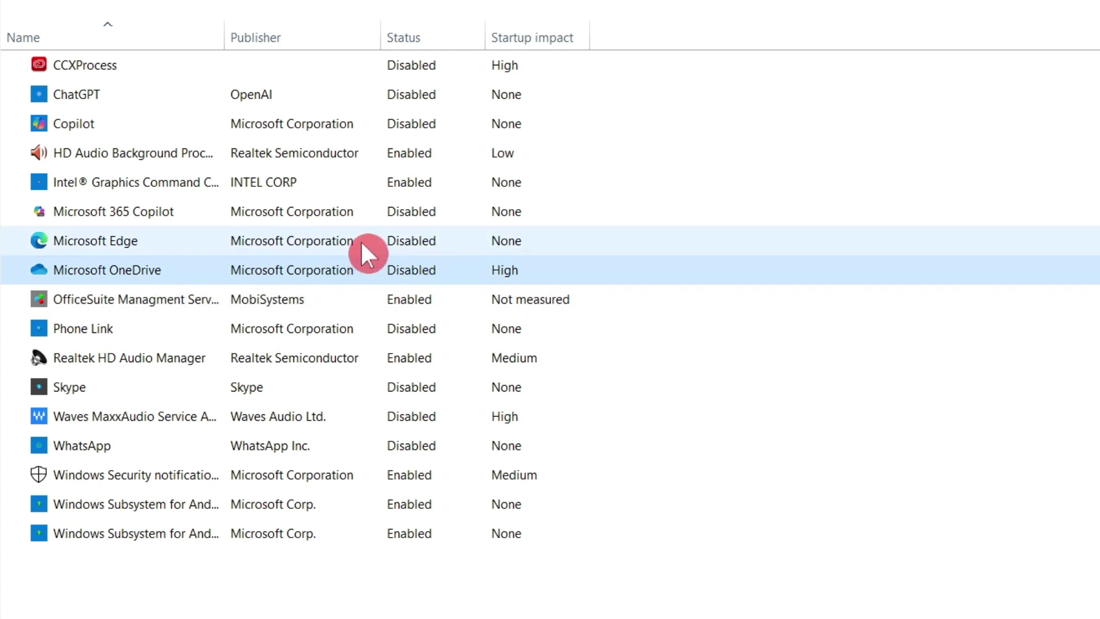
left_click(399, 236)
left_click(386, 209)
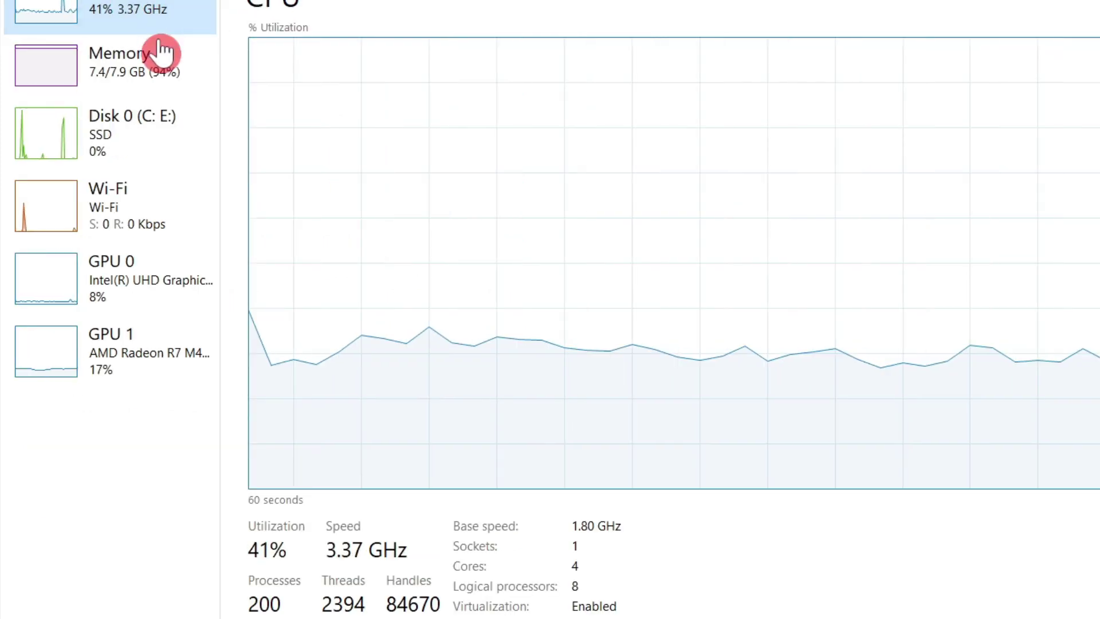
Step: Review the memory, disk, GPU and CPU performance graphs, and refresh the desktop
left_click(162, 52)
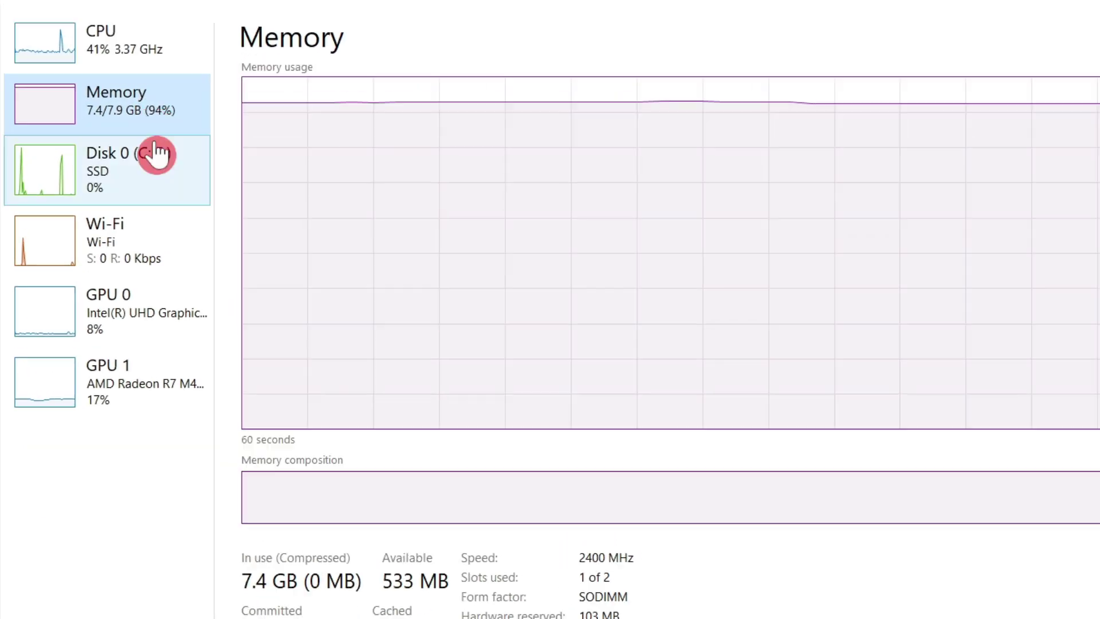
left_click(150, 166)
left_click(166, 323)
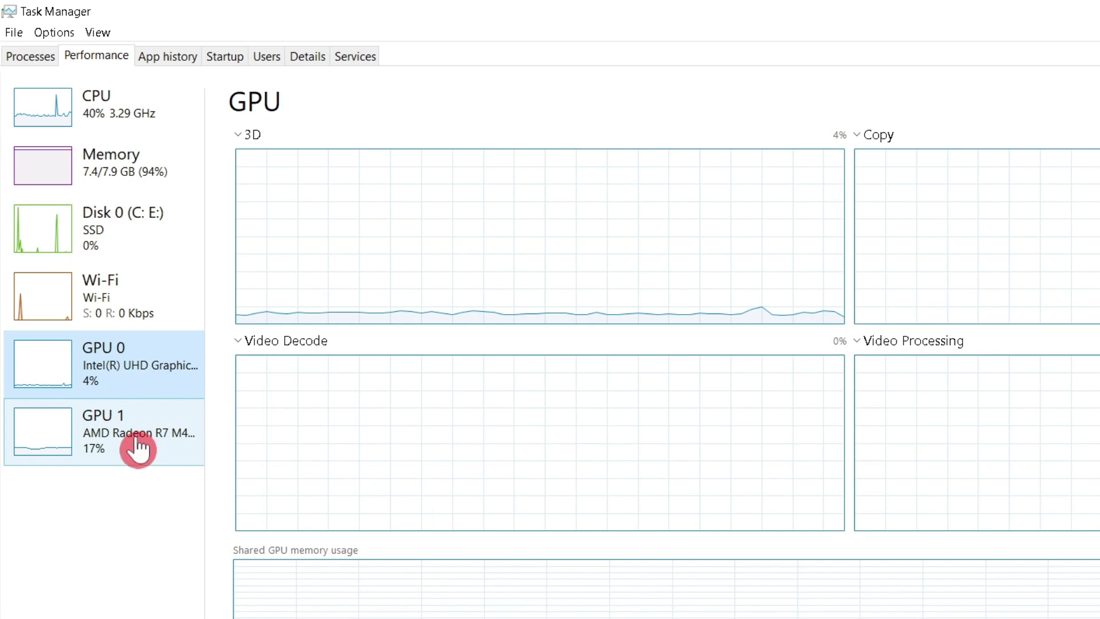
left_click(138, 446)
left_click(147, 373)
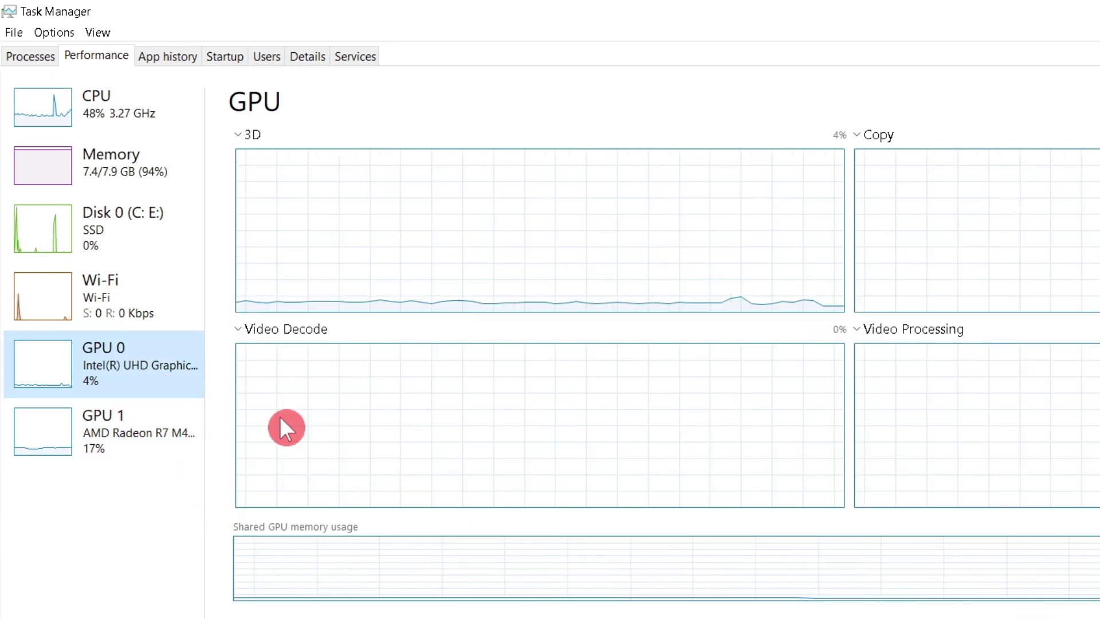
left_click(68, 121)
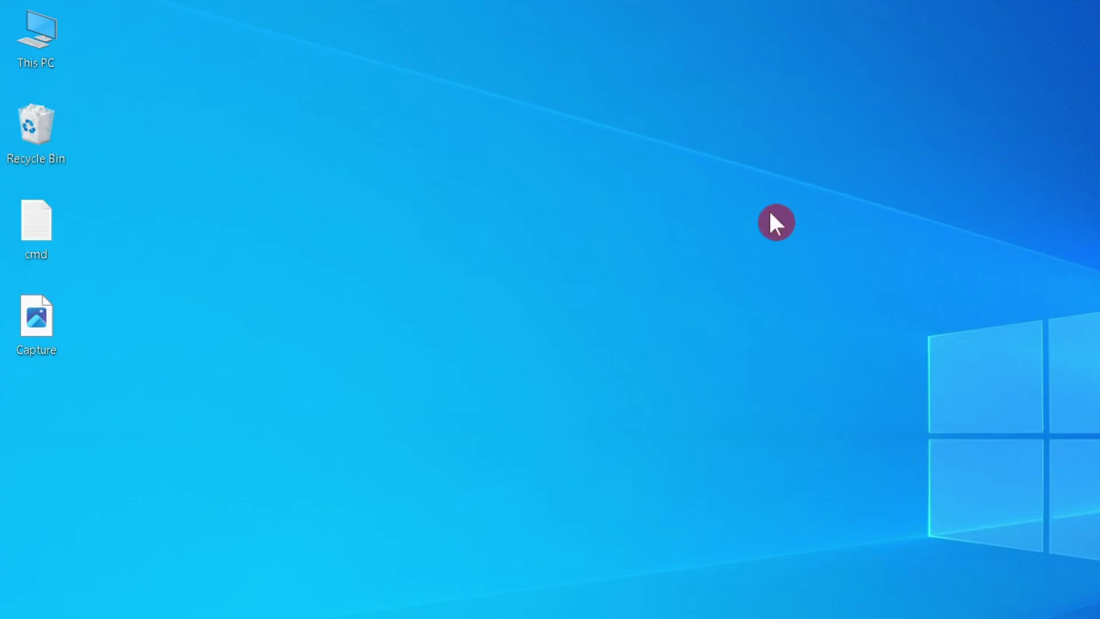
right_click(737, 222)
left_click(785, 279)
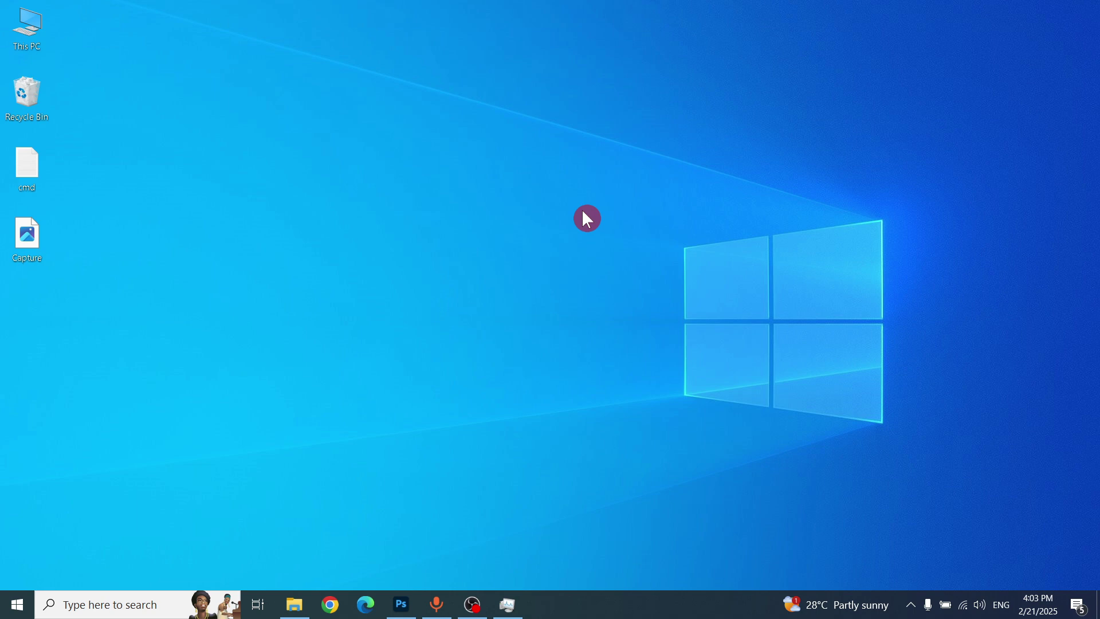
Step: Check the free space of the C: drive under This PC in File Explorer, and close the window
left_click(296, 612)
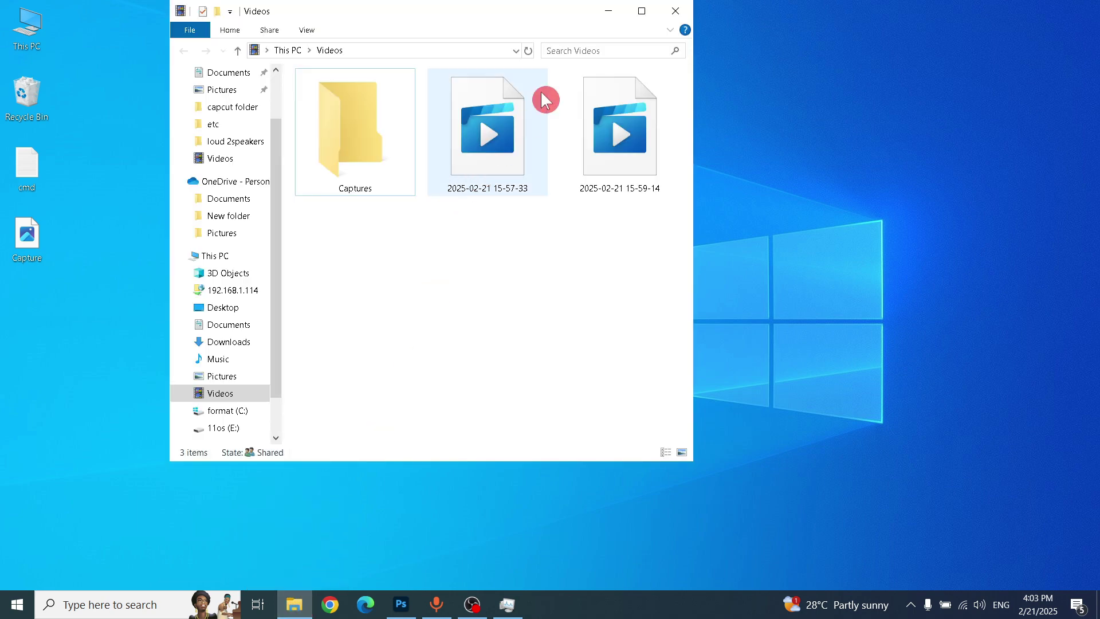
left_click(641, 9)
left_click(65, 312)
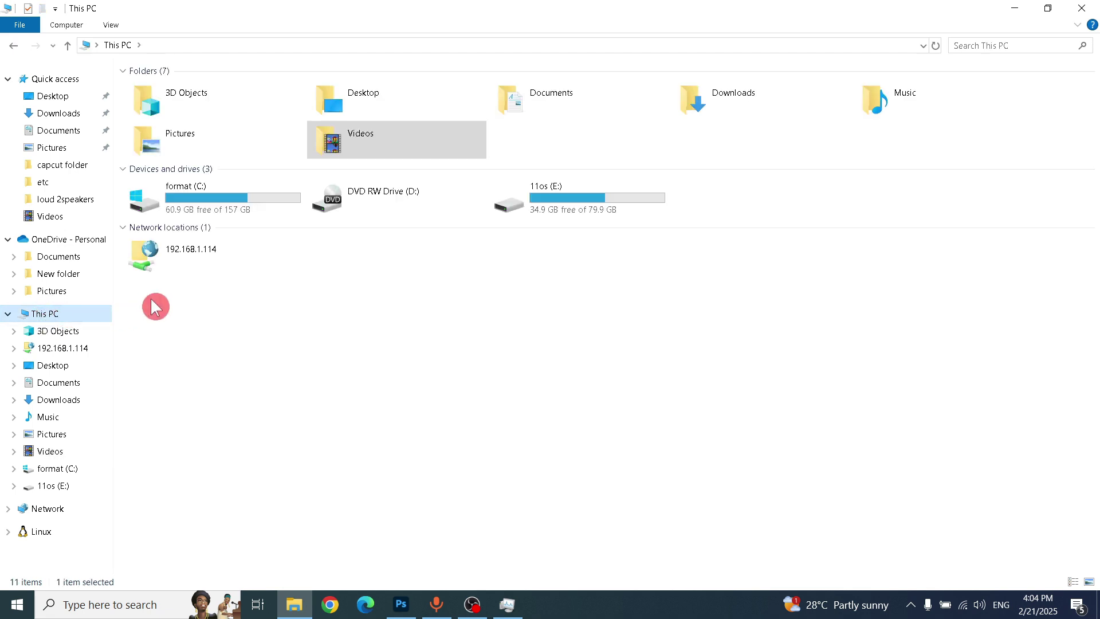
left_click(261, 204)
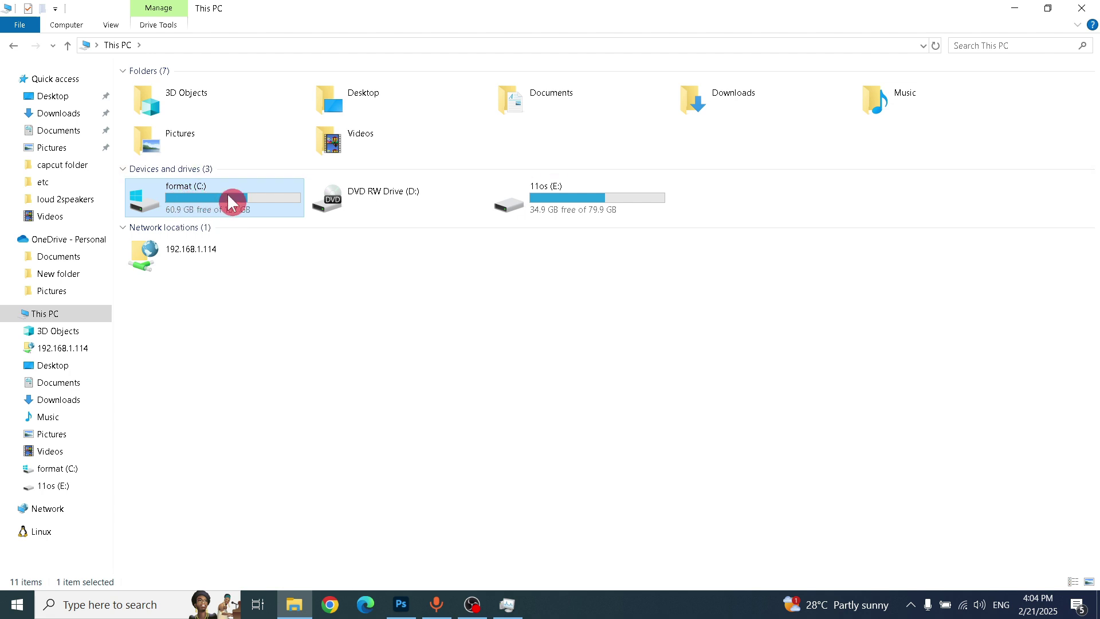
left_click(326, 338)
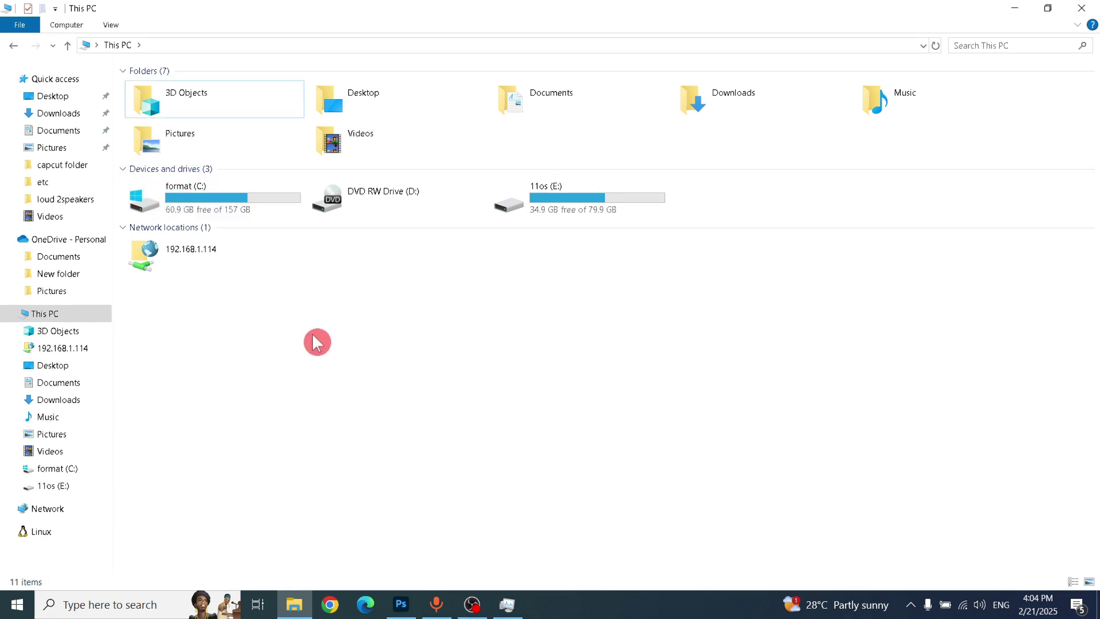
left_click(1082, 8)
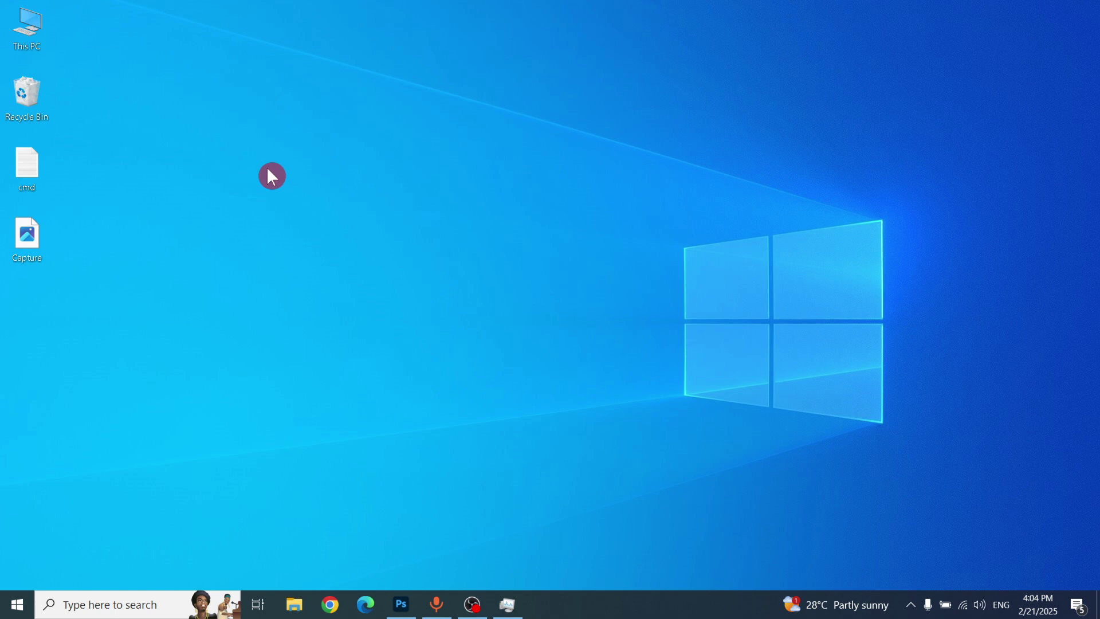
Step: Search for the update settings to run a Windows Update check, and refresh the desktop
left_click(18, 604)
left_click(98, 603)
type("up")
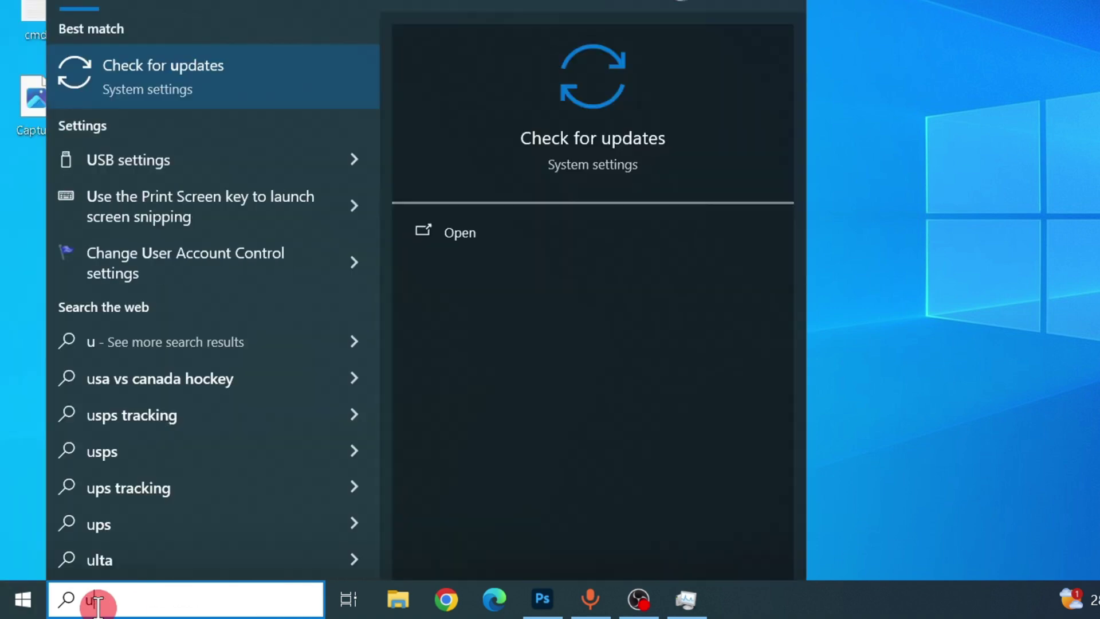
left_click(189, 86)
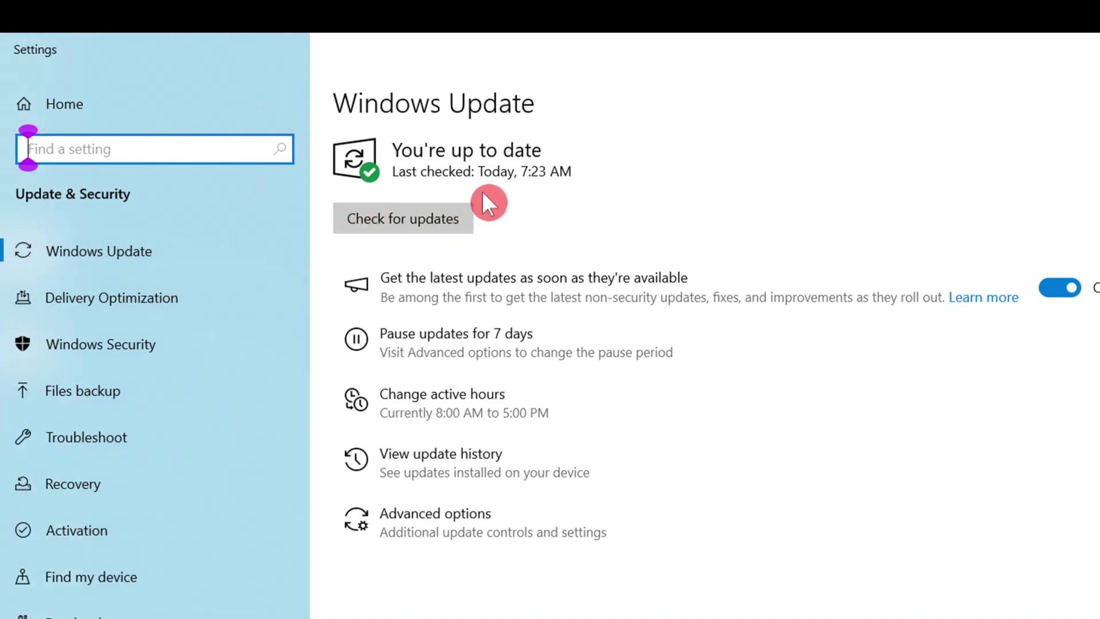
left_click(380, 220)
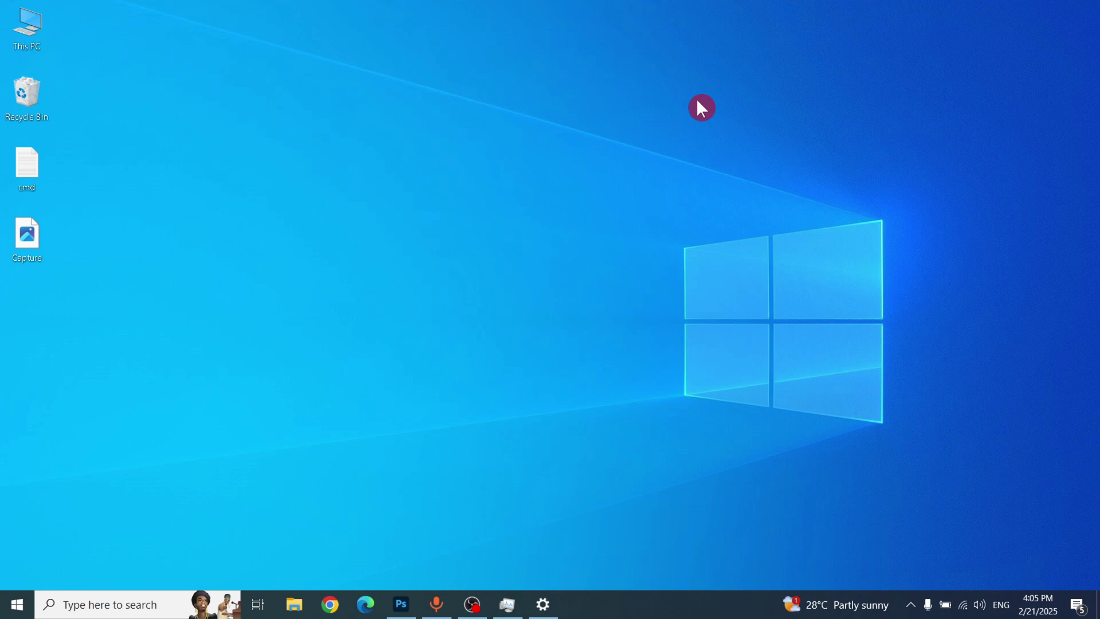
right_click(385, 52)
left_click(454, 91)
Step: Search Windows for power and open the setting for choosing a power plan
left_click(16, 605)
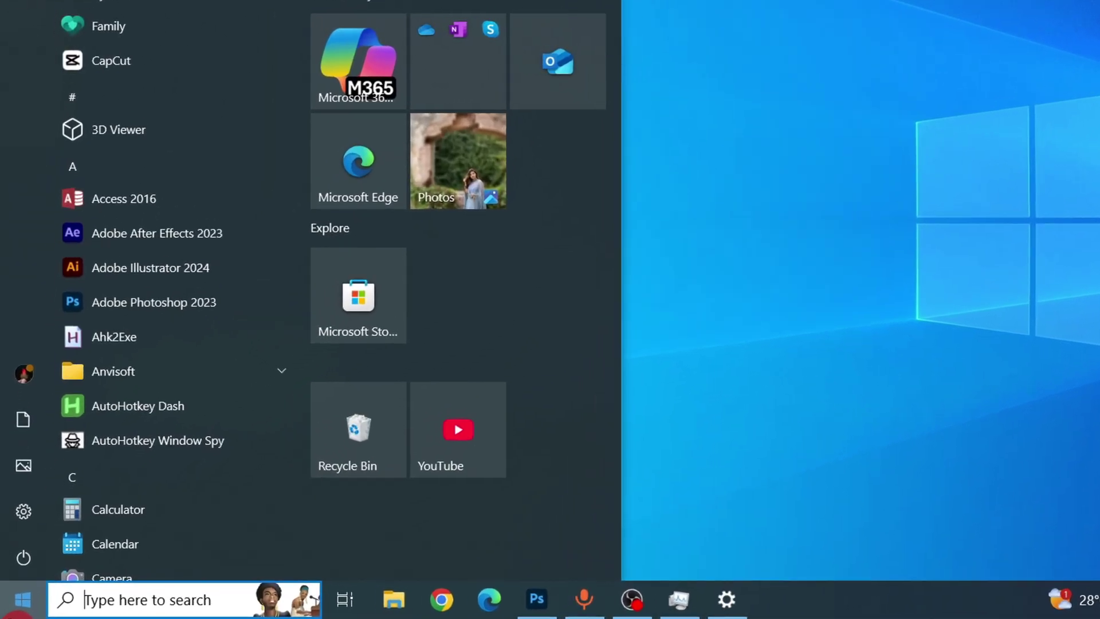
type("power")
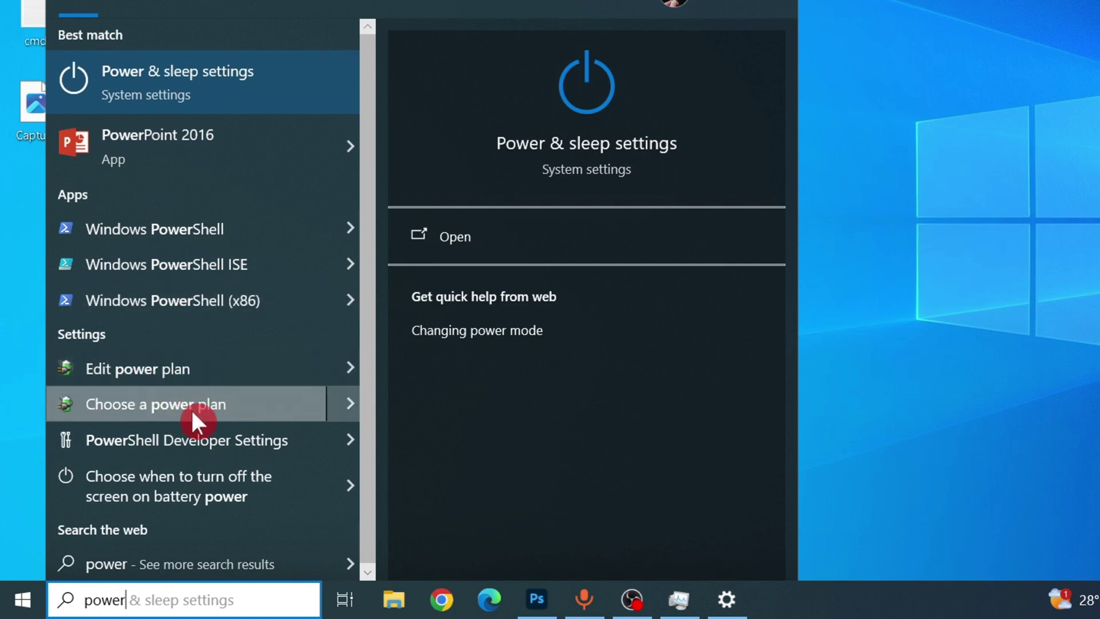
left_click(244, 410)
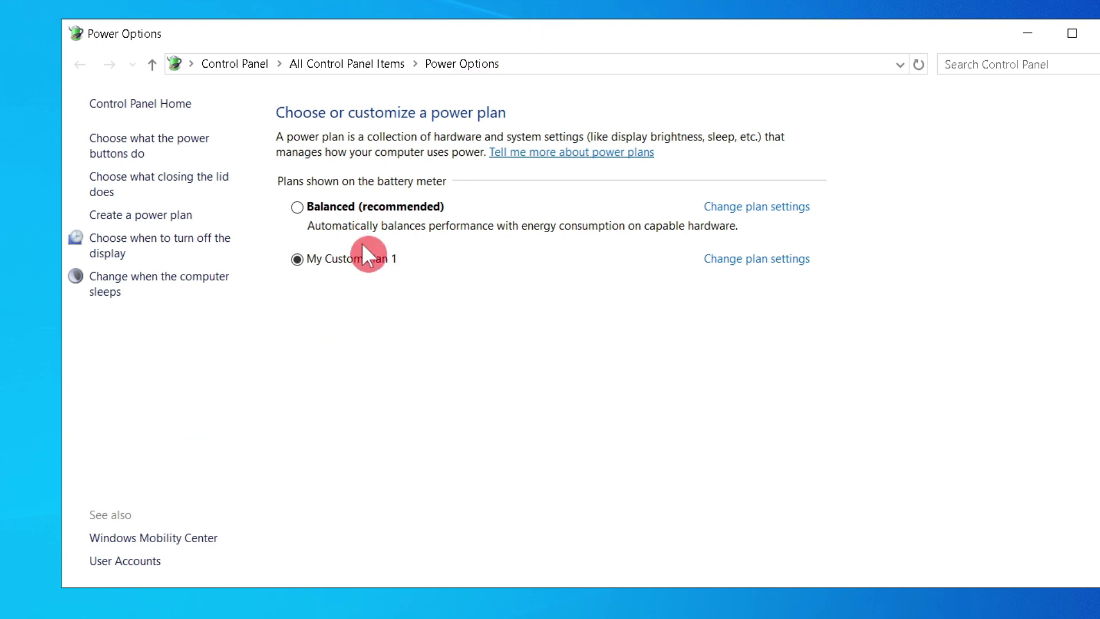
Step: Create a power plan based on High performance with its default name and sleep settings, and select the Balanced (recommended) plan
left_click(155, 217)
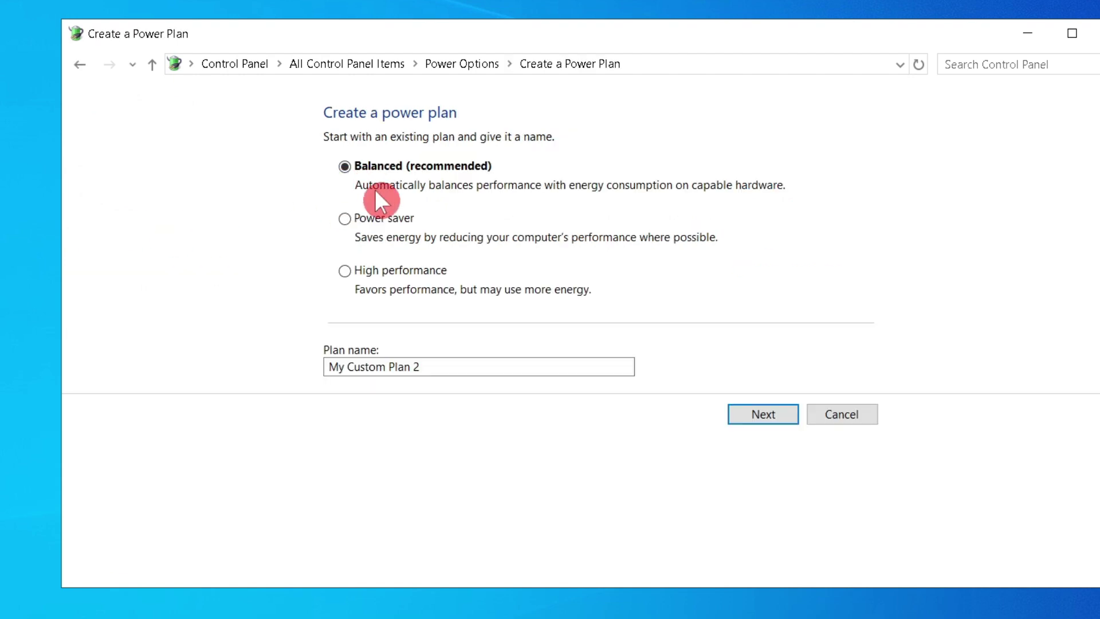
left_click(344, 271)
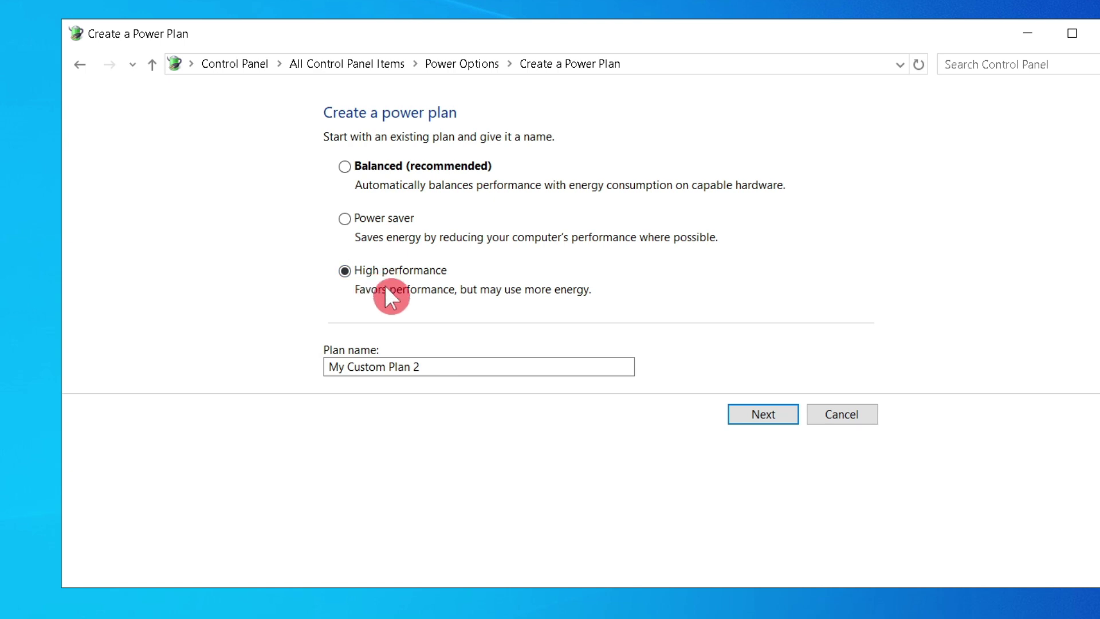
left_click(759, 414)
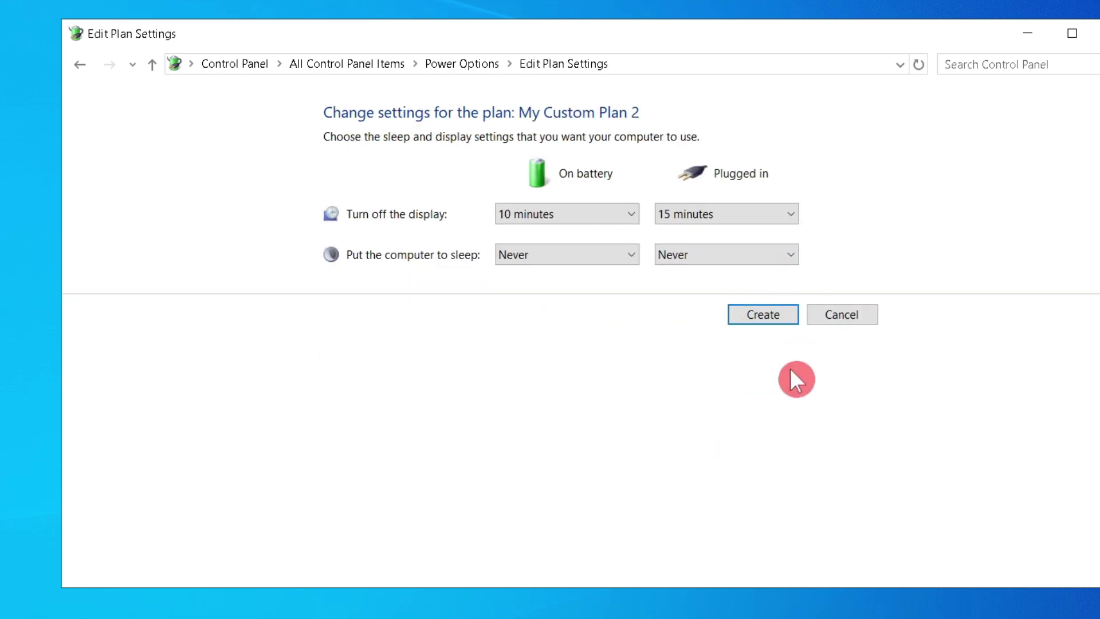
left_click(781, 313)
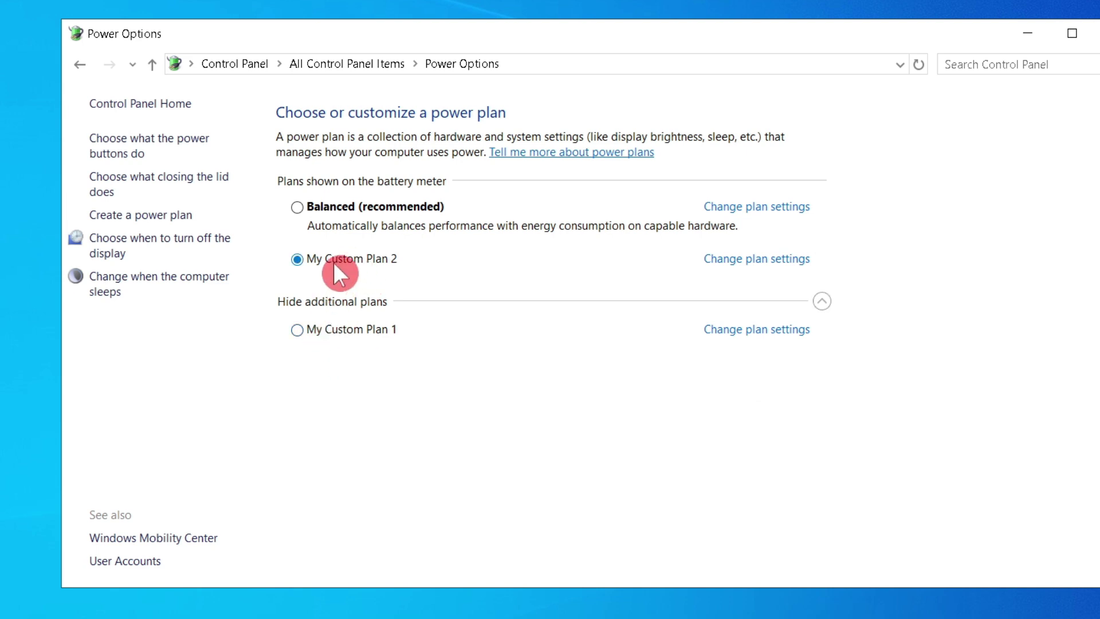
left_click(318, 208)
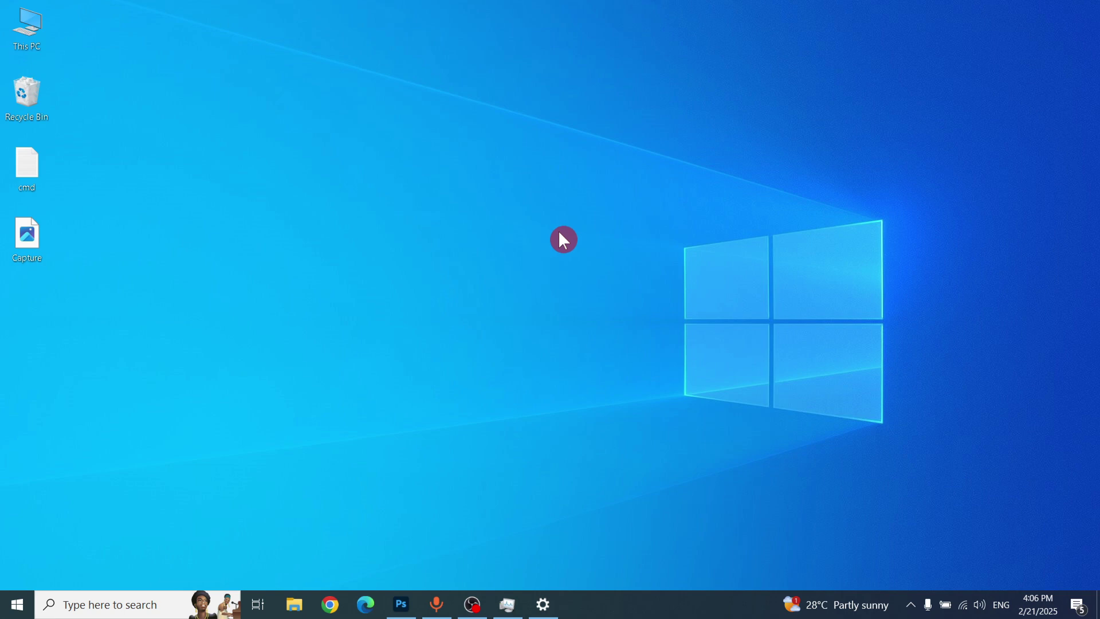
Step: Refresh the desktop and launch Disk Cleanup by running the cleanmgr command
right_click(450, 187)
left_click(493, 238)
right_click(17, 605)
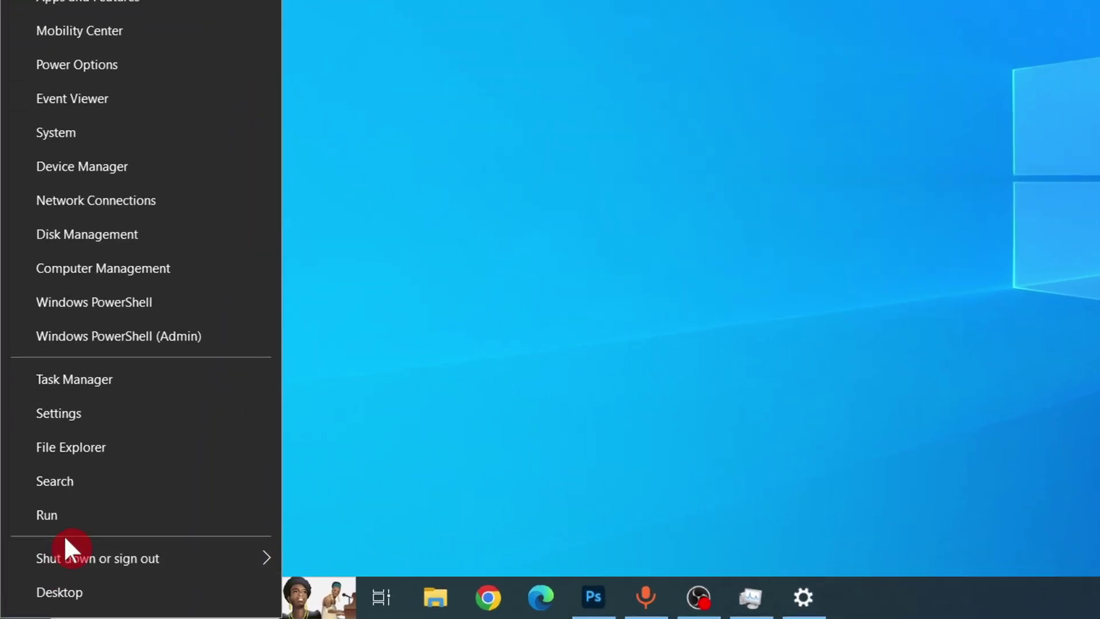
left_click(35, 547)
type("c")
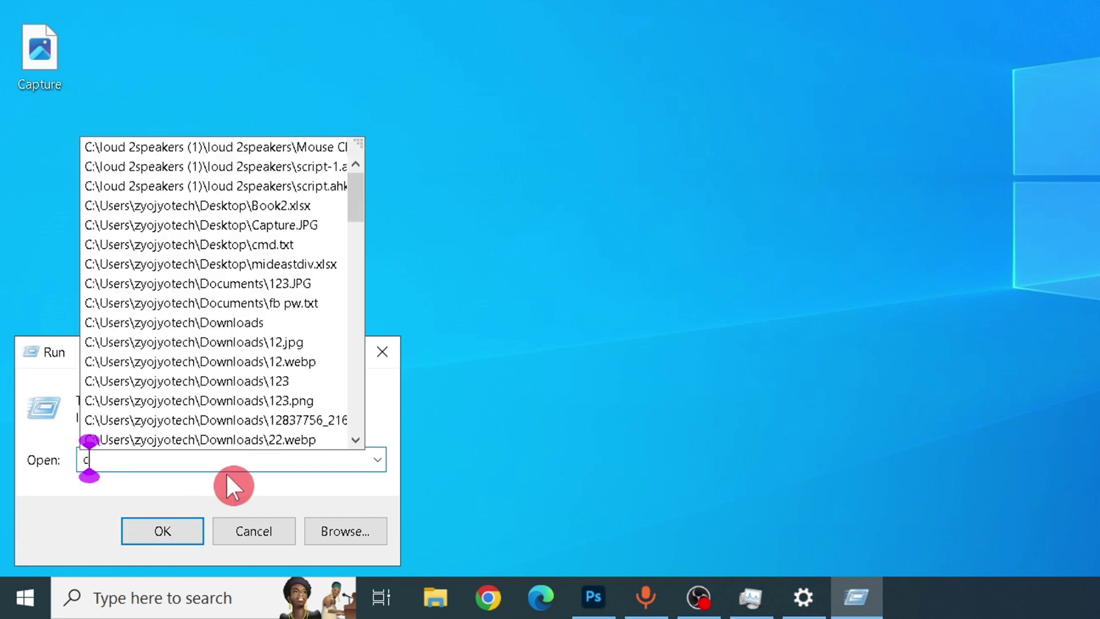
type("le")
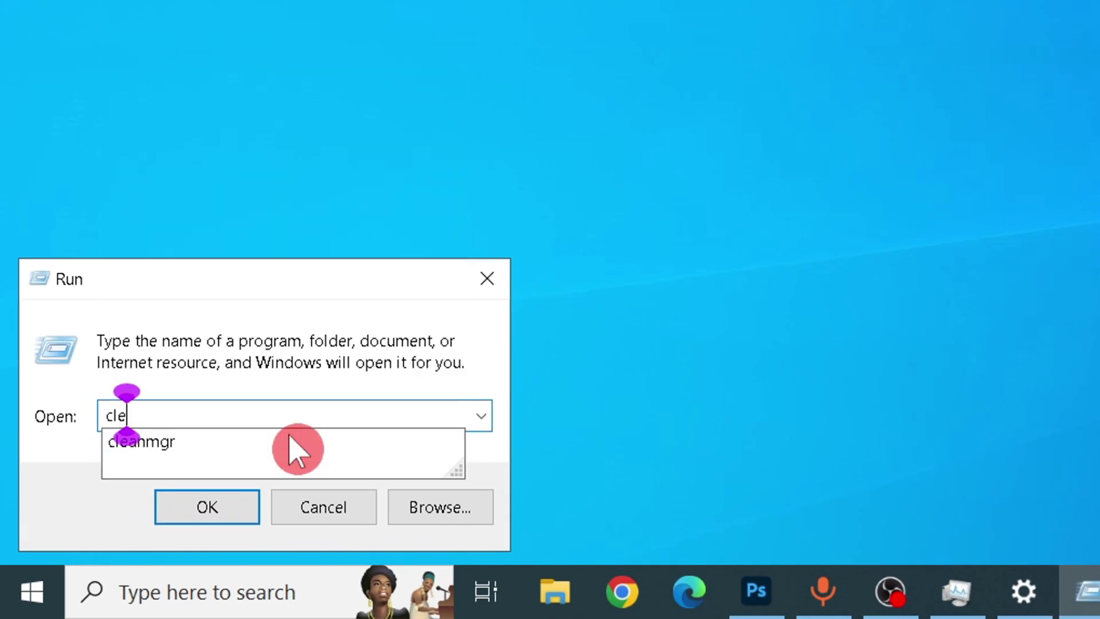
type("anmge")
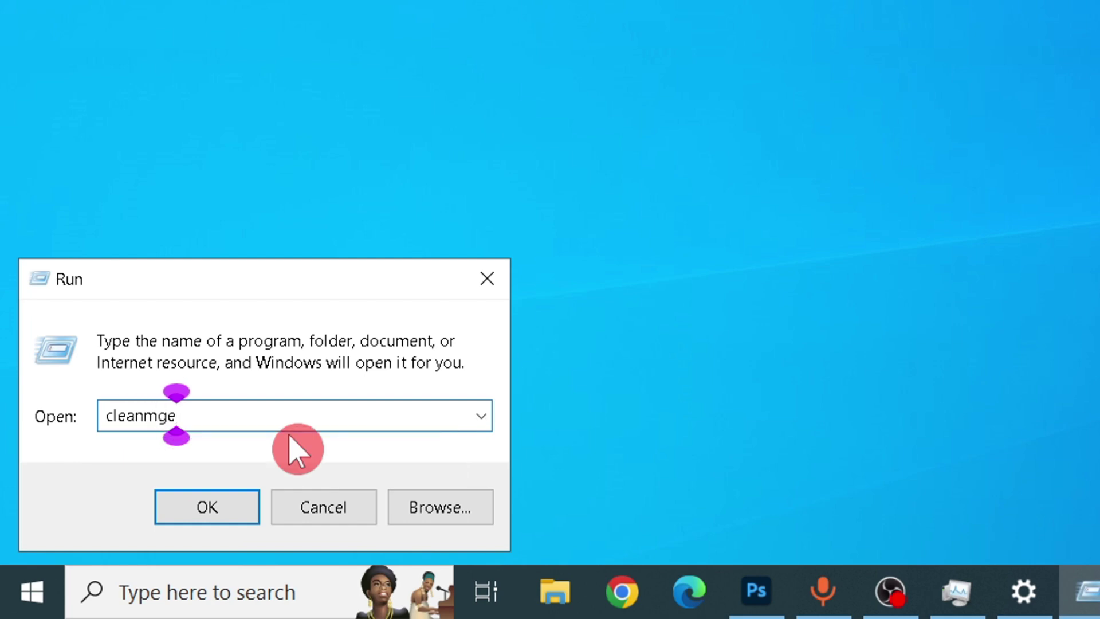
key("BackSpace")
type("r")
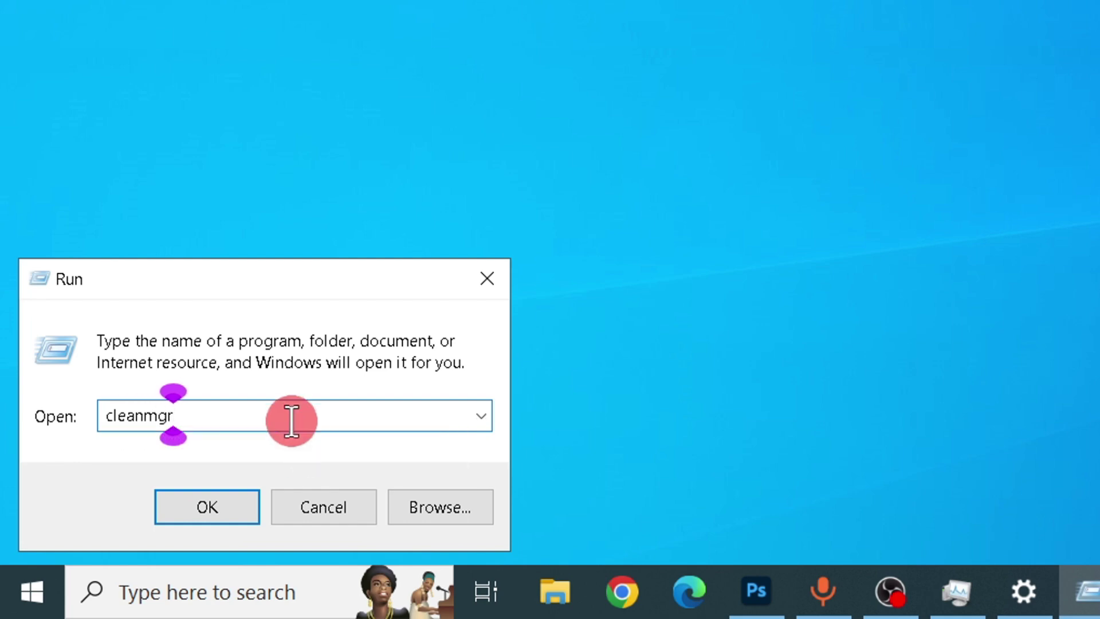
left_click_drag(181, 414, 5, 422)
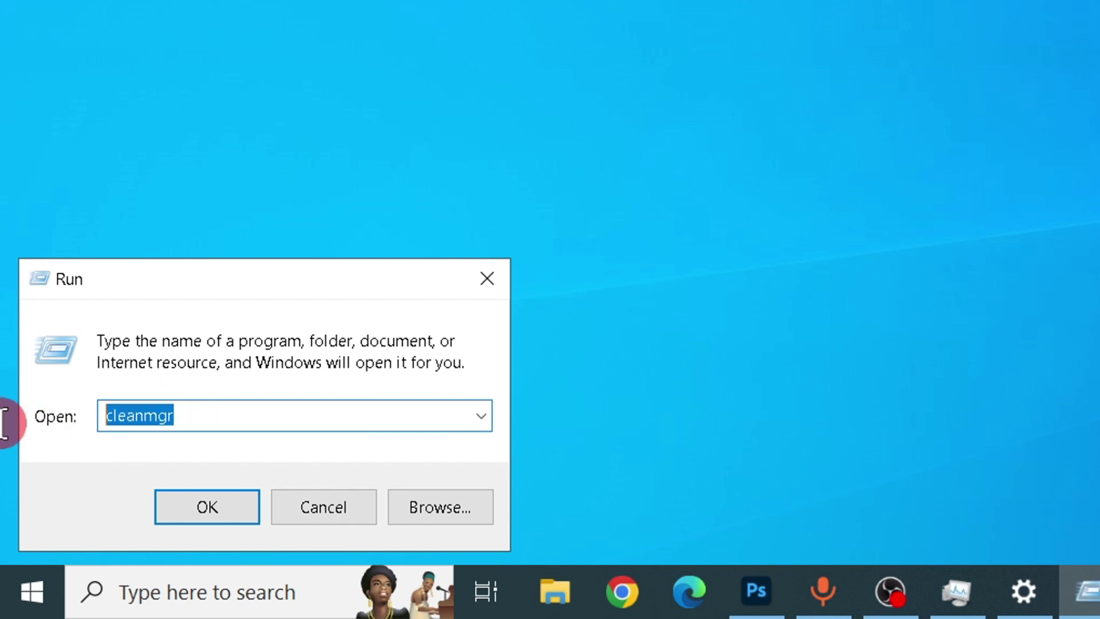
left_click(197, 501)
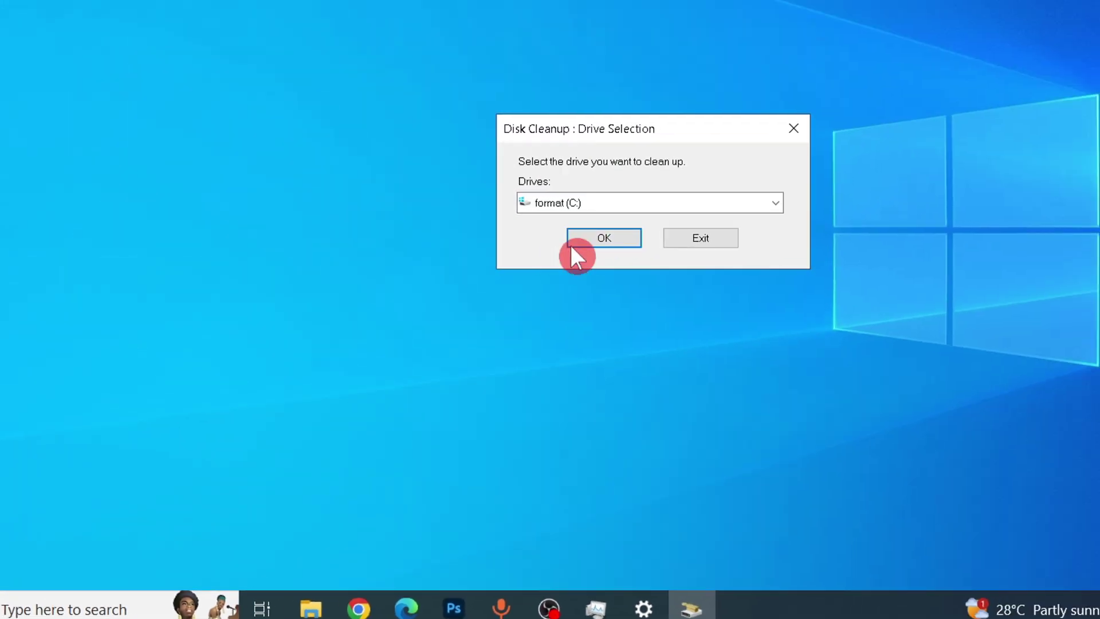
Step: Scan the format (C:) drive for files to clean up, move the results dialog aside and refresh the desktop
left_click(605, 238)
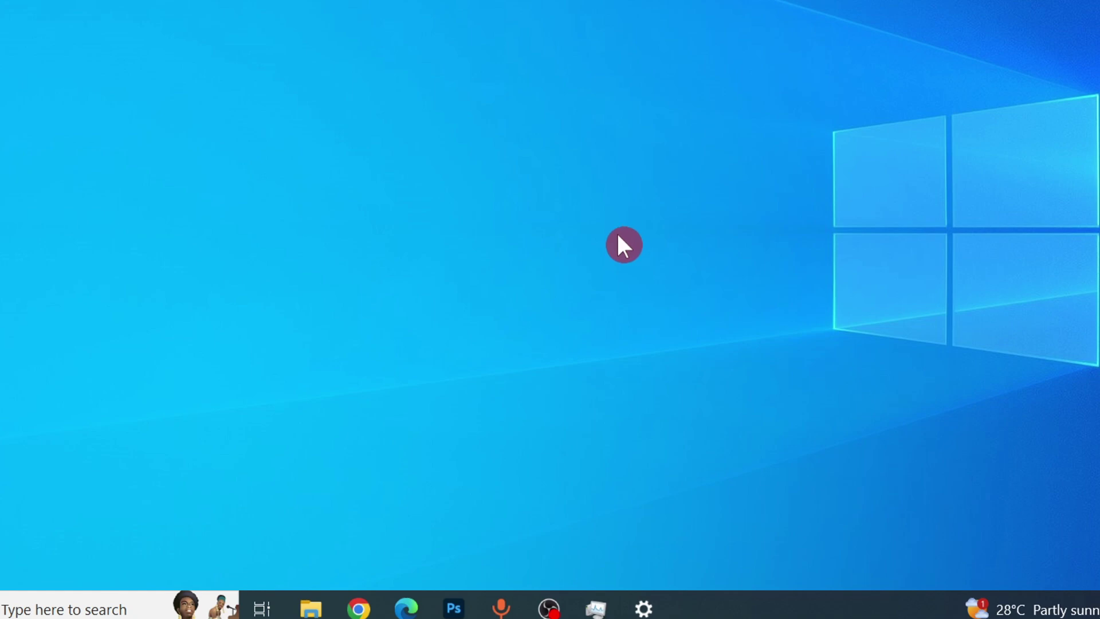
right_click(431, 55)
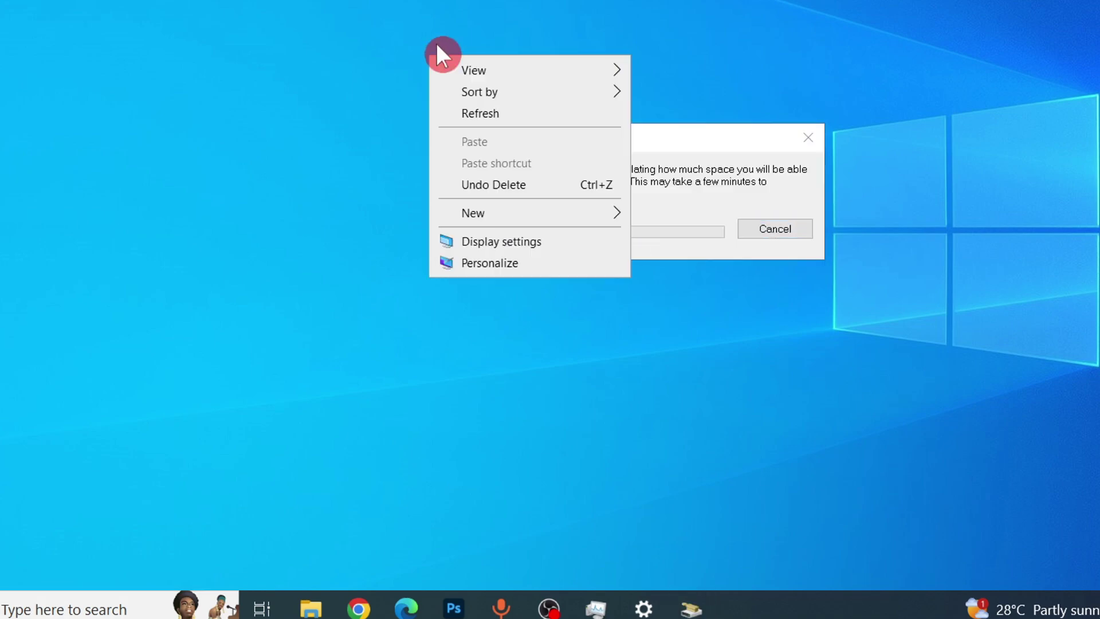
left_click(497, 114)
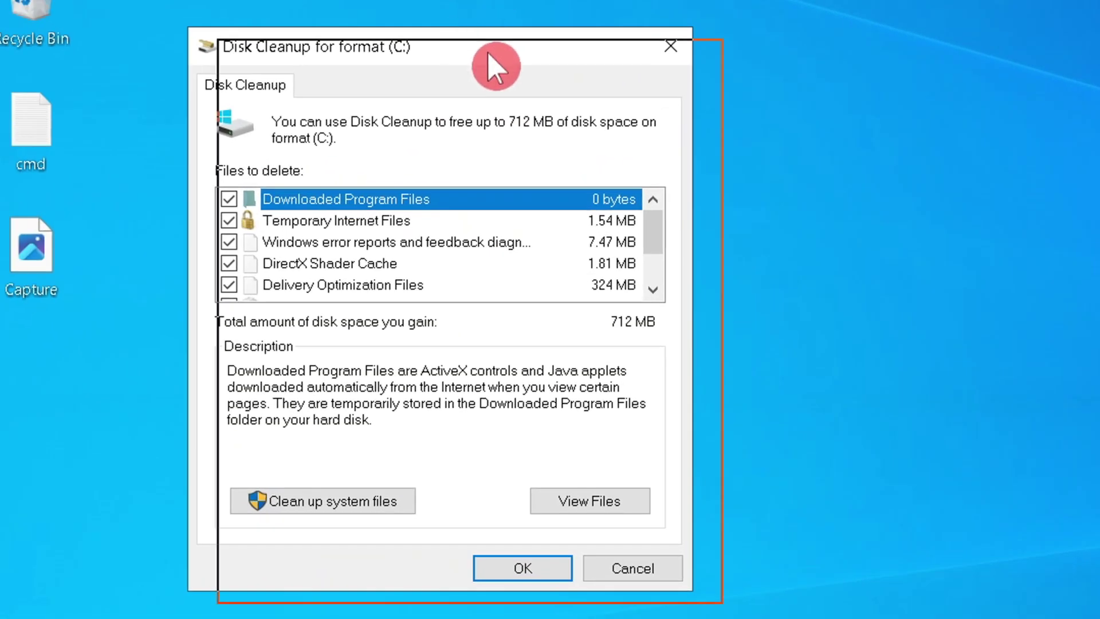
left_click_drag(468, 50, 771, 18)
right_click(335, 67)
left_click(391, 143)
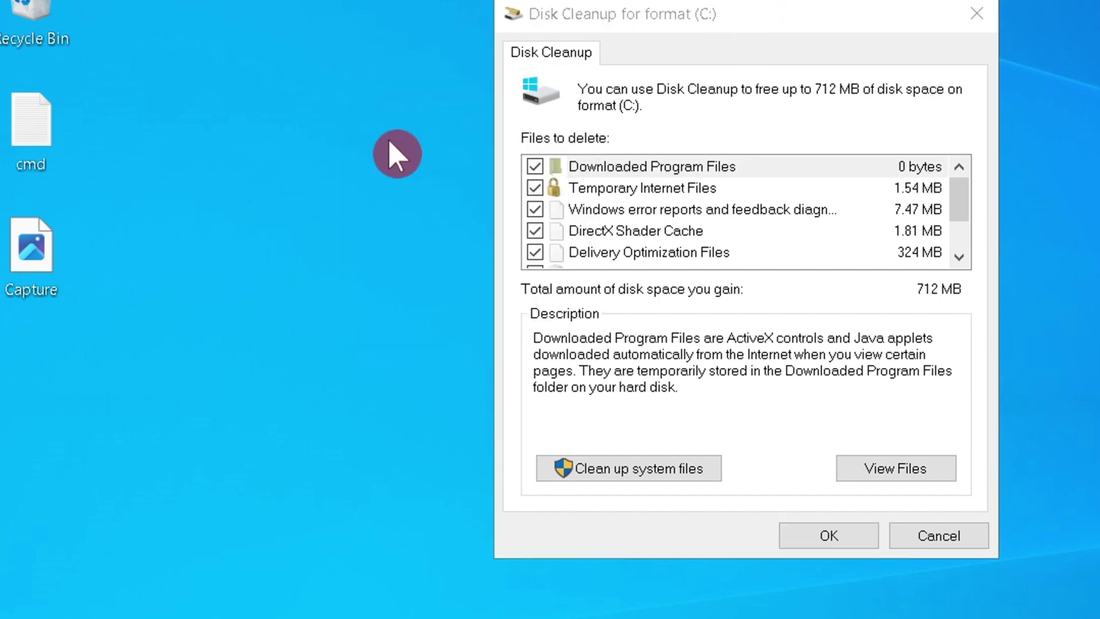
Step: Review the checked file categories in Disk Cleanup and permanently delete those files from drive C:
scroll(533, 195, "down", 1)
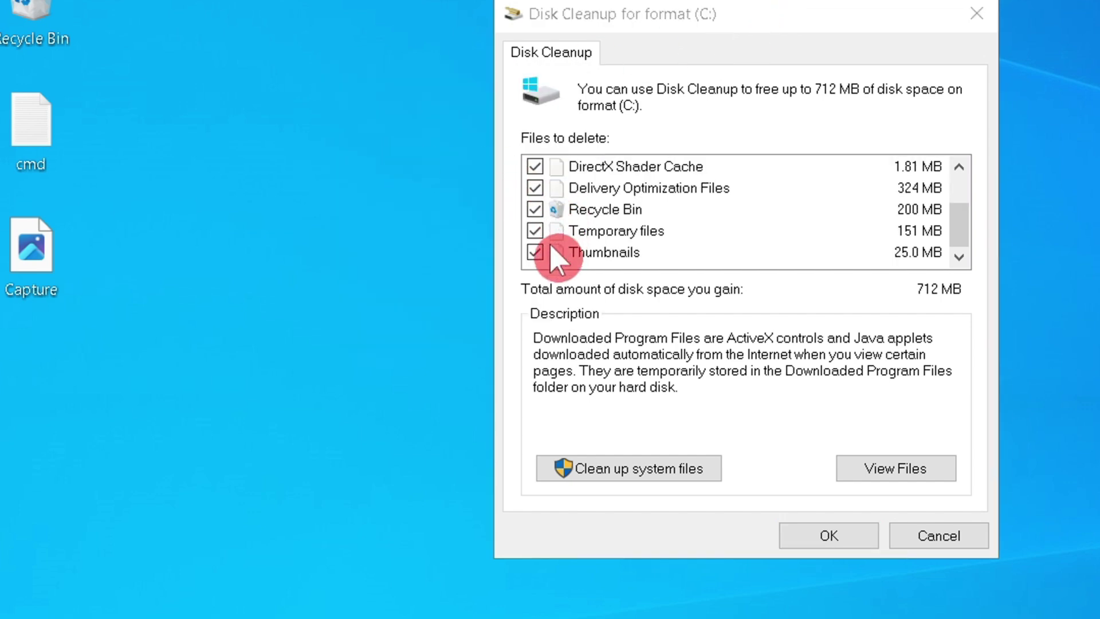
scroll(567, 234, "up", 1)
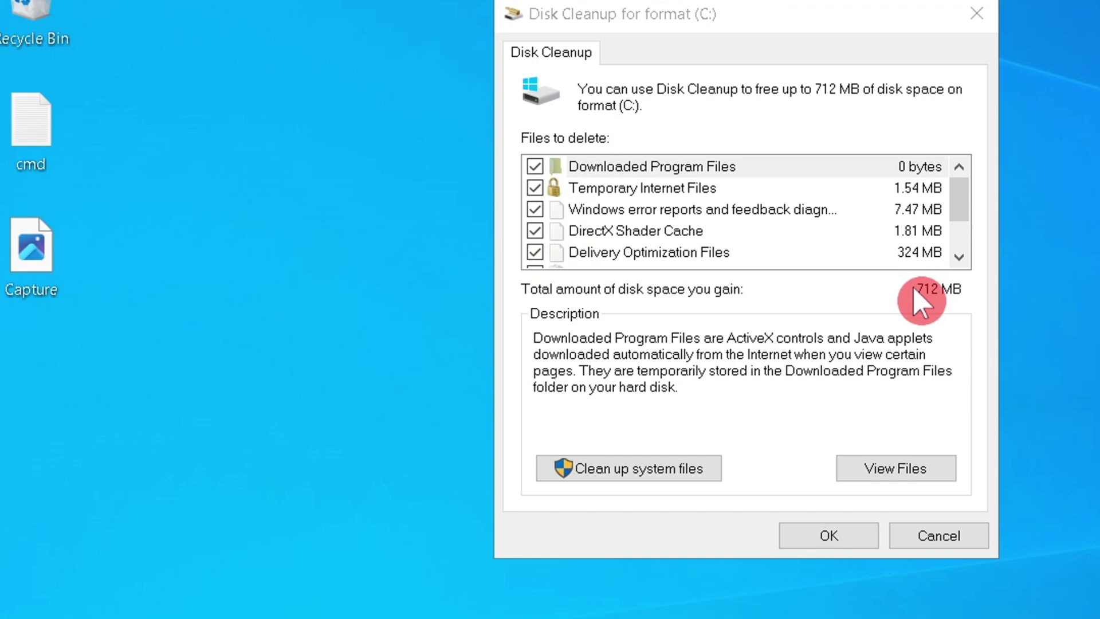
left_click(831, 539)
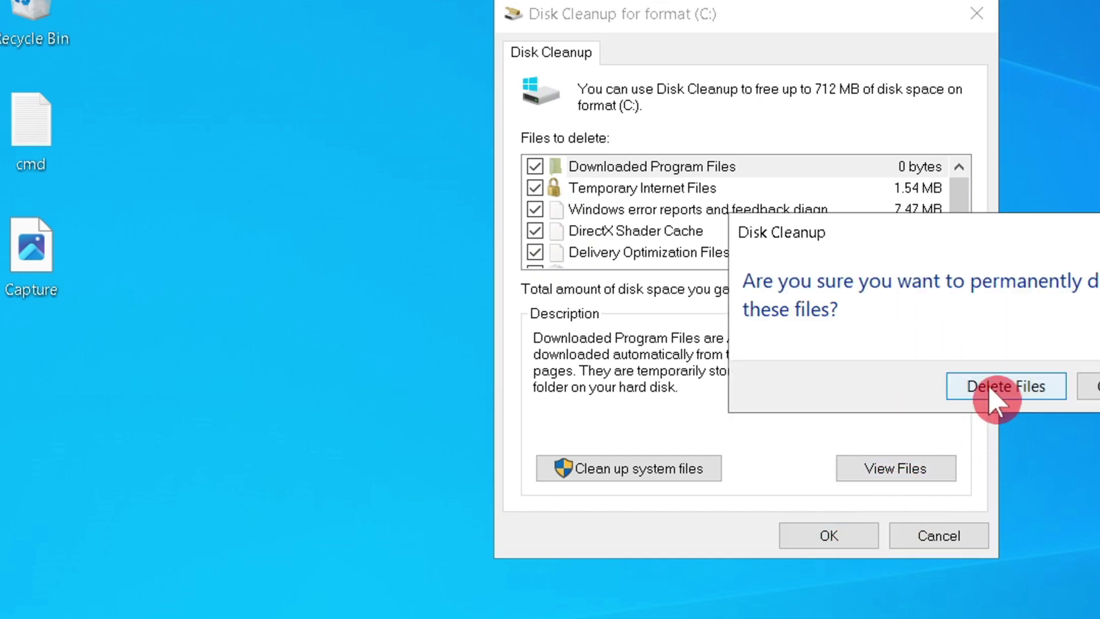
left_click(991, 392)
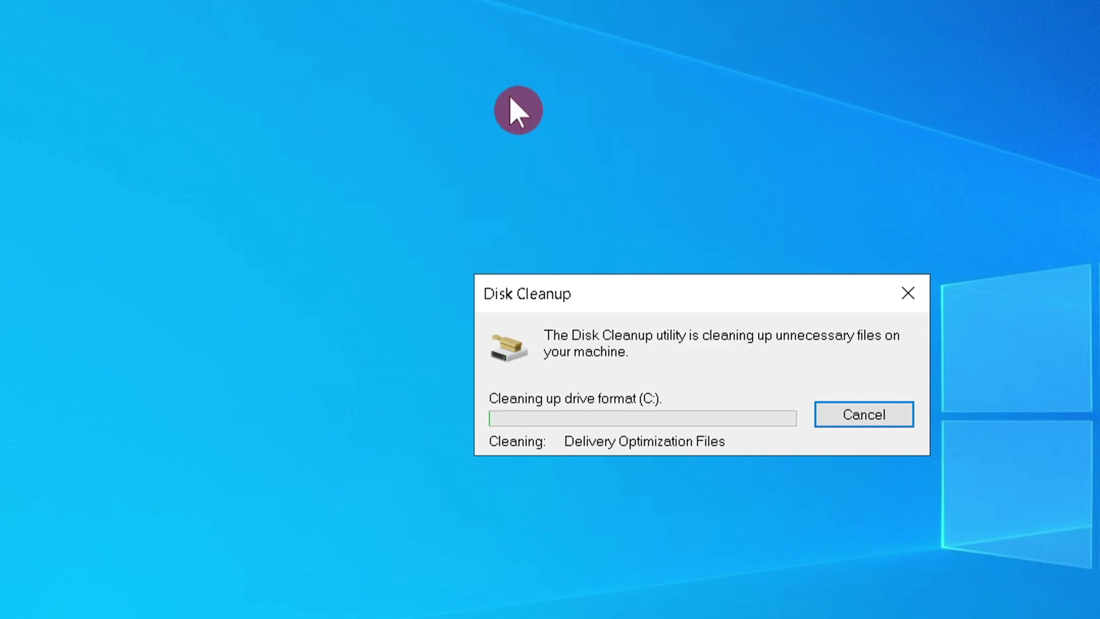
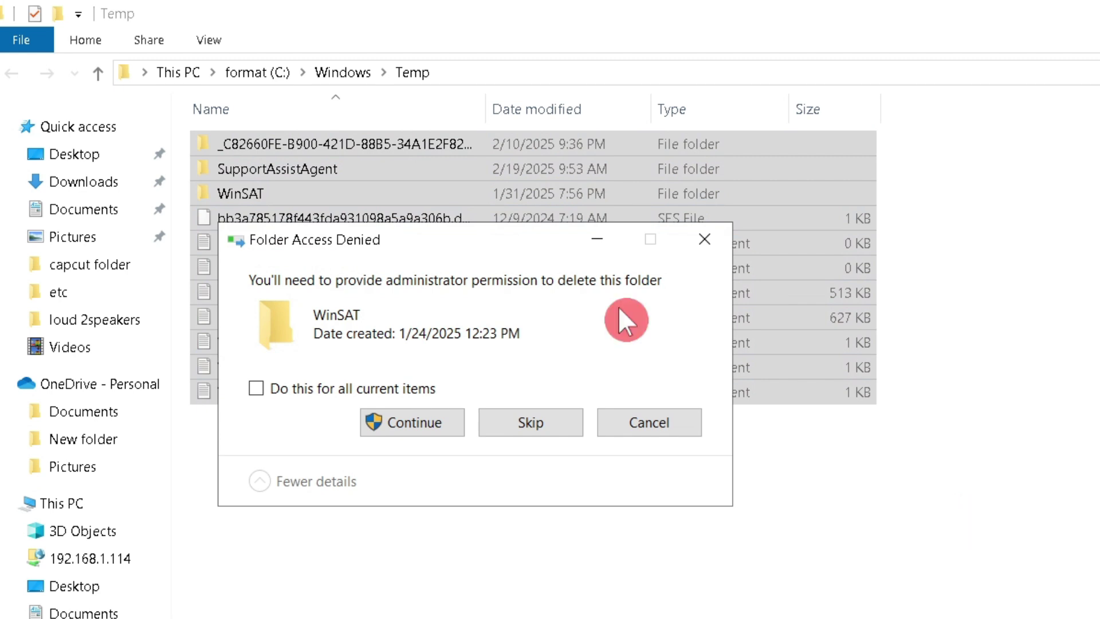
Step: Grant administrator permission for all current items to delete the contents of the Windows Temp folder
left_click(352, 390)
left_click(400, 422)
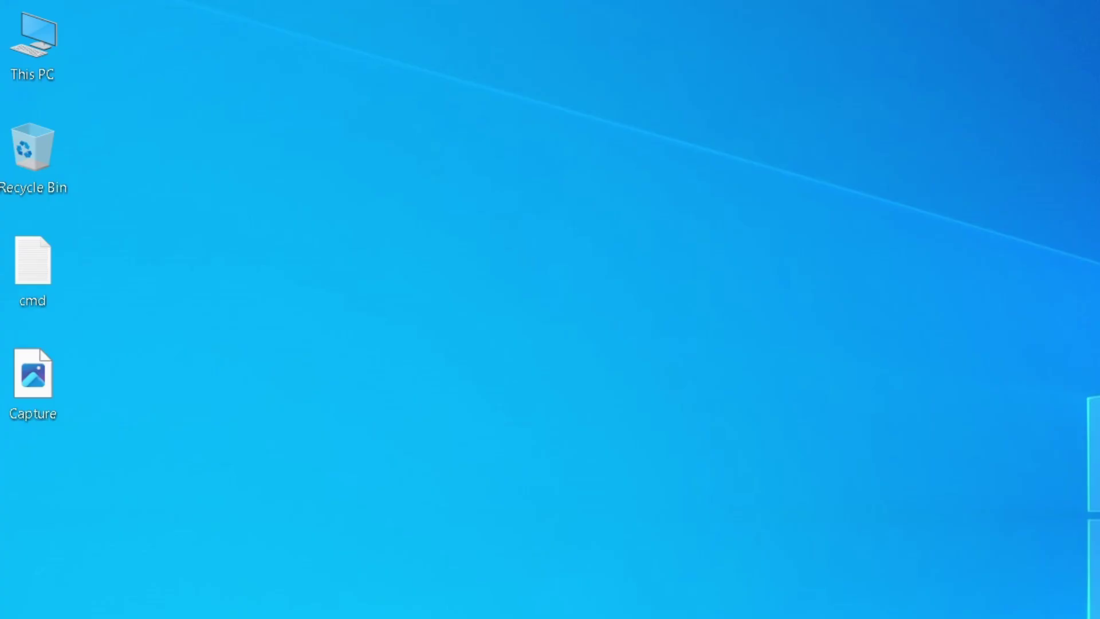
Step: Open the user's temporary files folder by running %temp%
key("super+r")
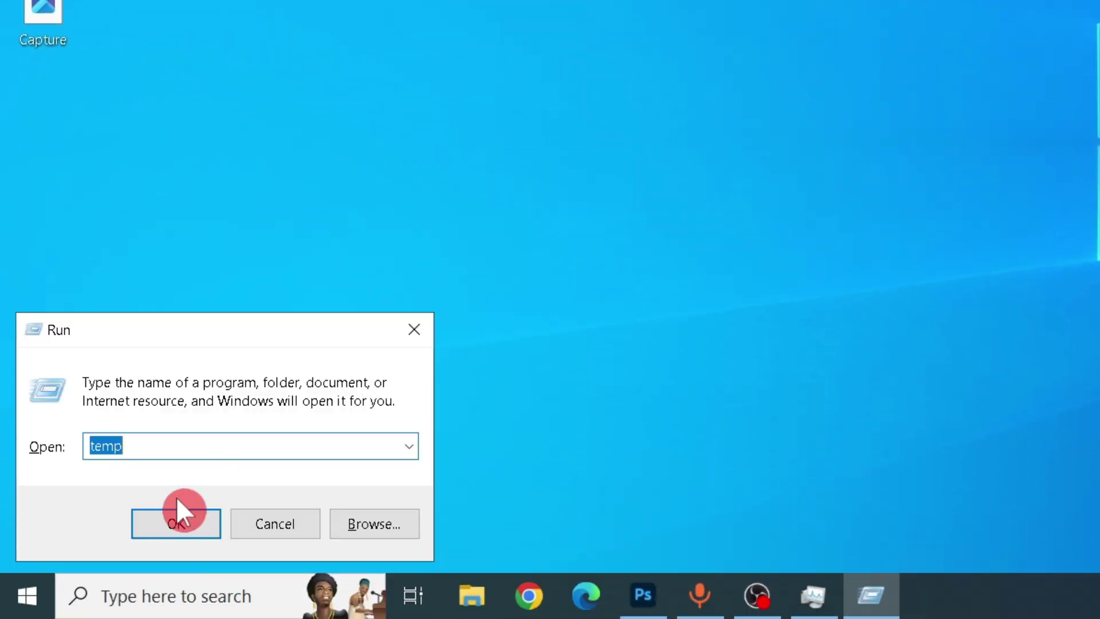
type("$")
key("BackSpace")
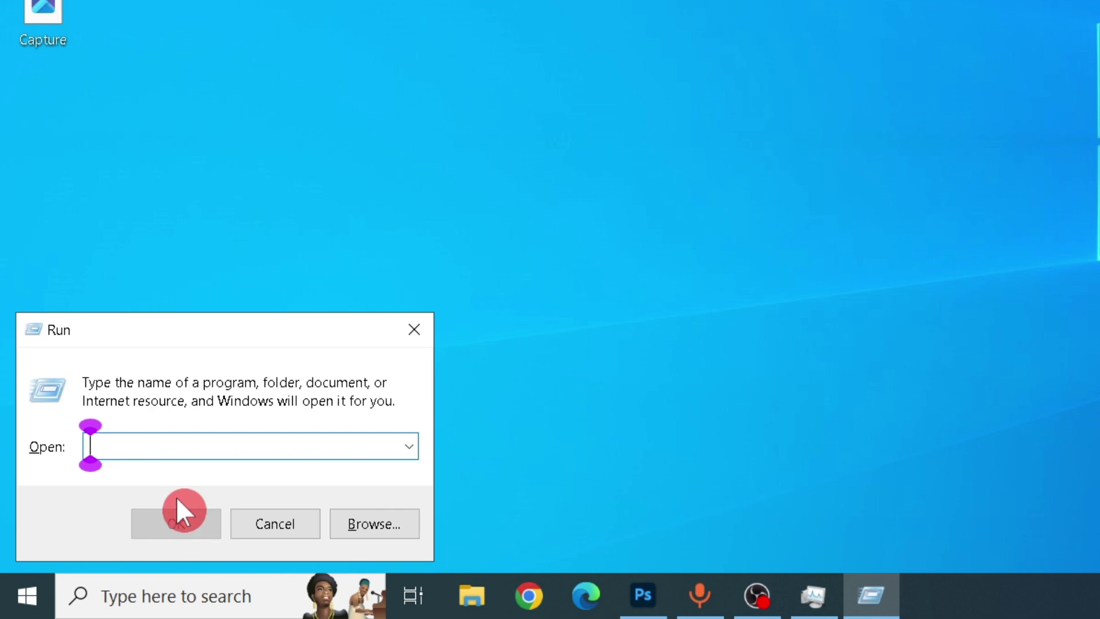
type("%")
key("Down")
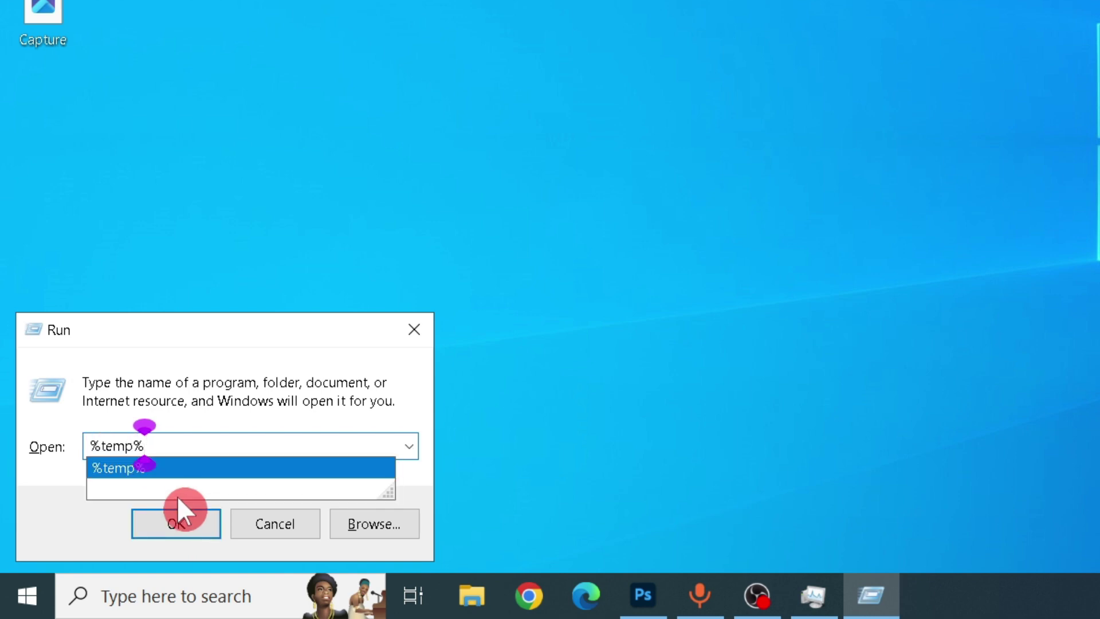
left_click(197, 515)
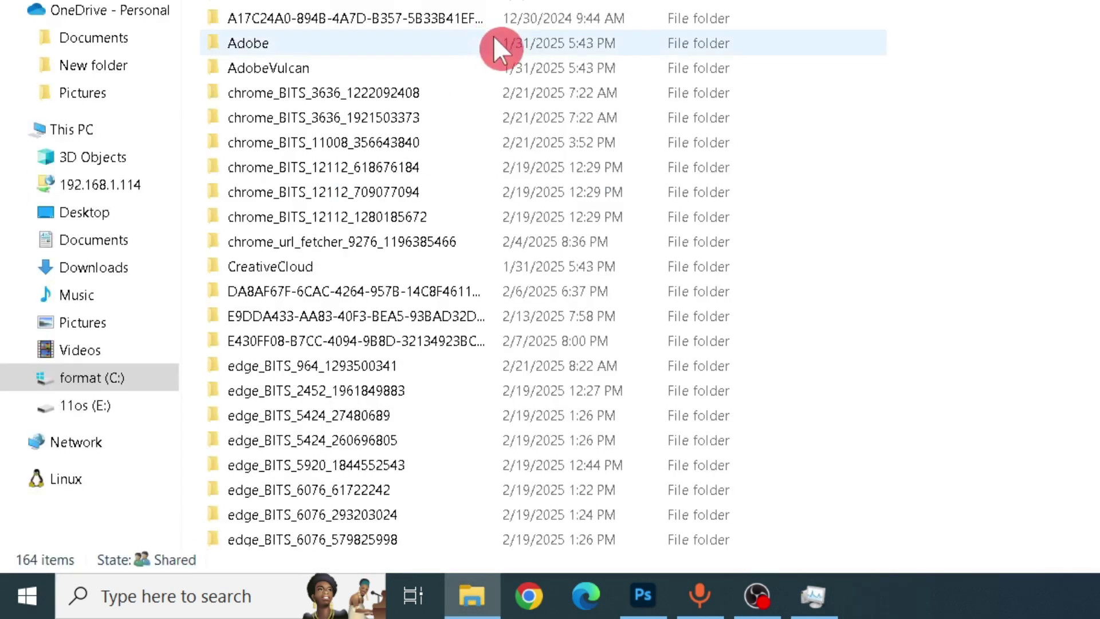
Step: Permanently delete all items in the user's Temp folder, skipping every file in use, and close the folder window
key("ctrl+a")
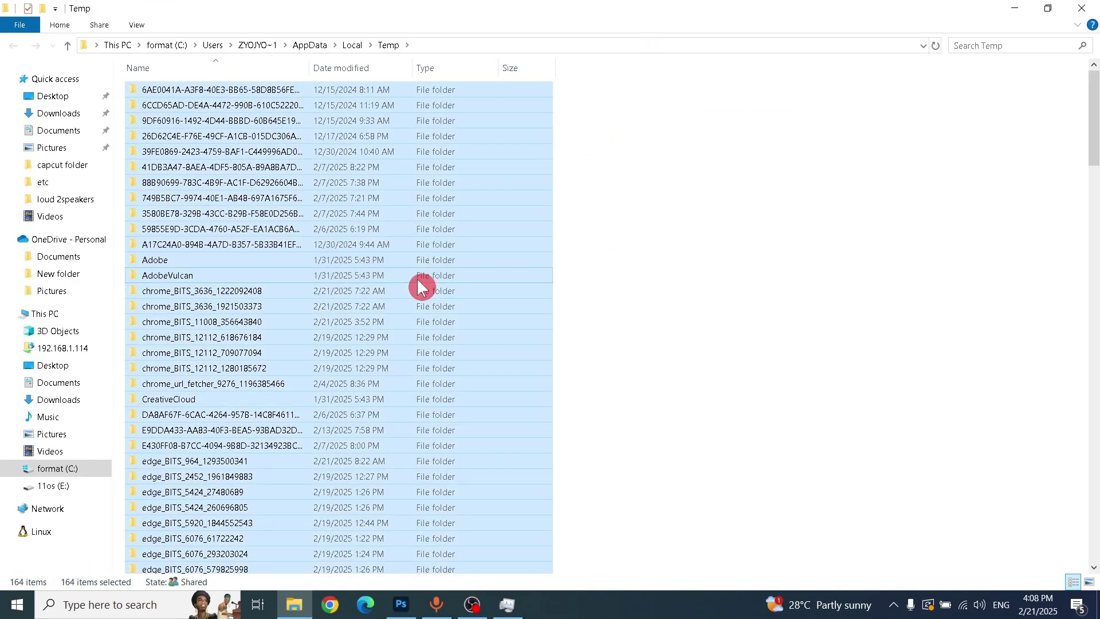
key("shift+Delete")
left_click(603, 315)
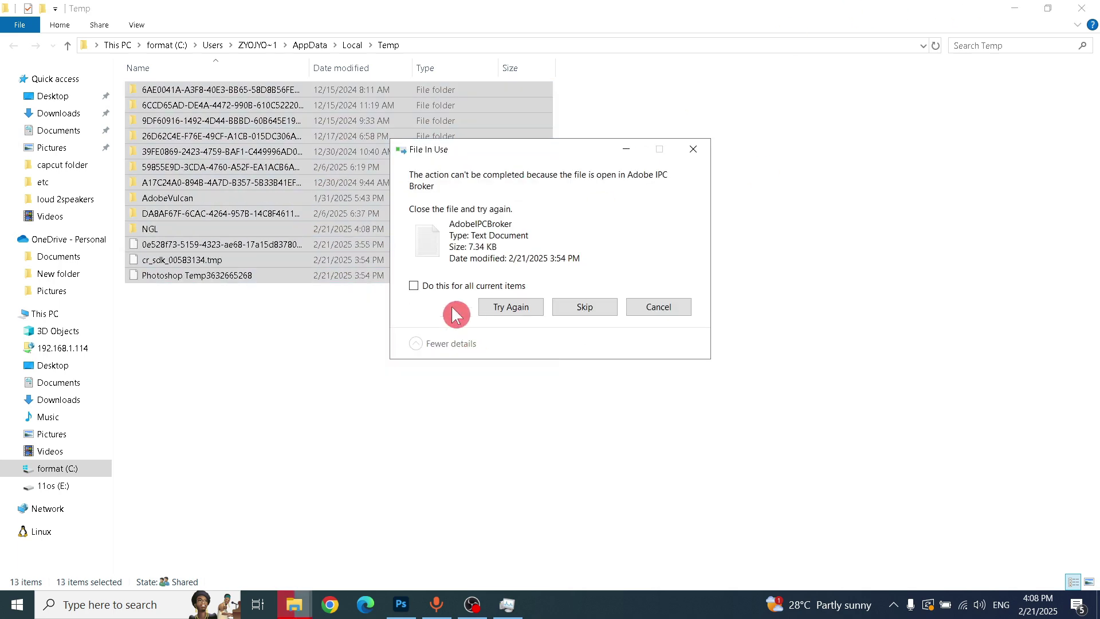
left_click(414, 285)
left_click(586, 307)
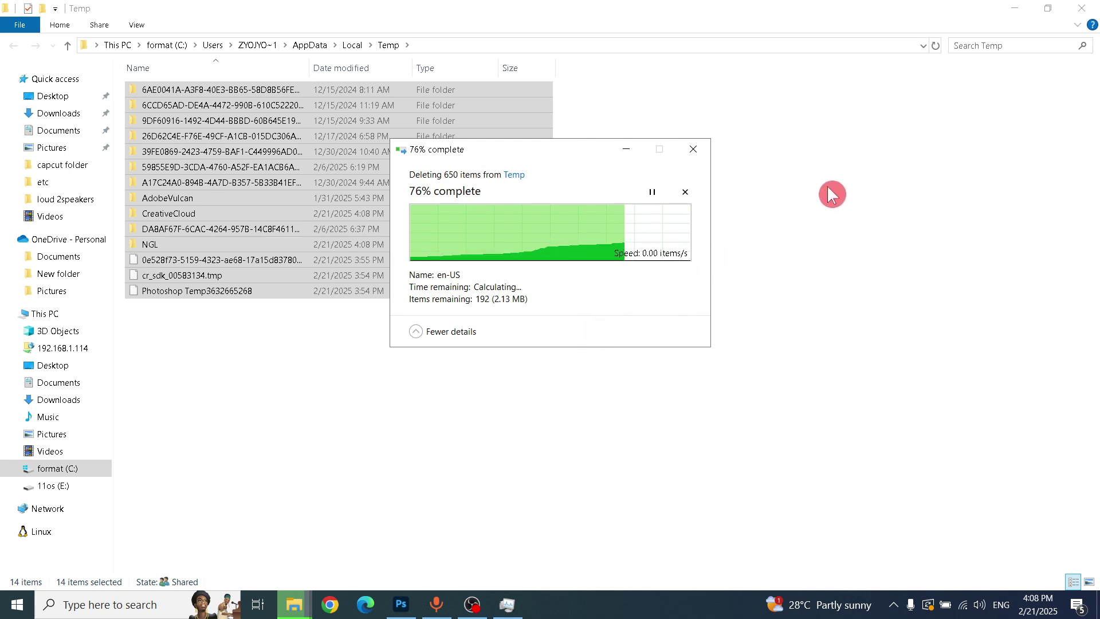
left_click(1081, 8)
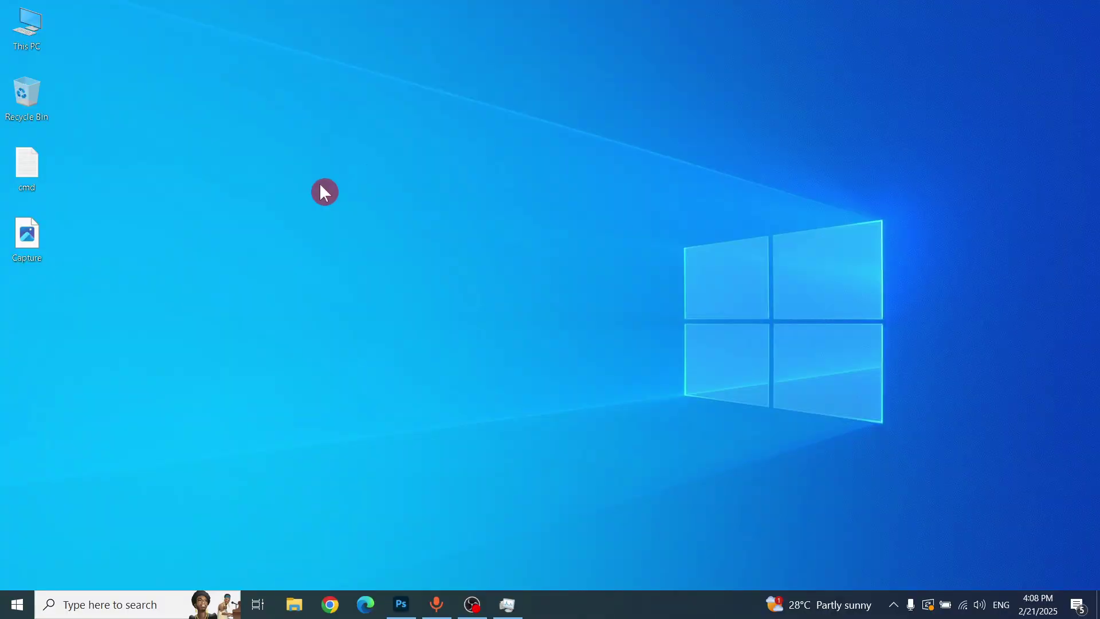
Step: Open the folder of recently used items by running the command recent
key("super+r")
type("re")
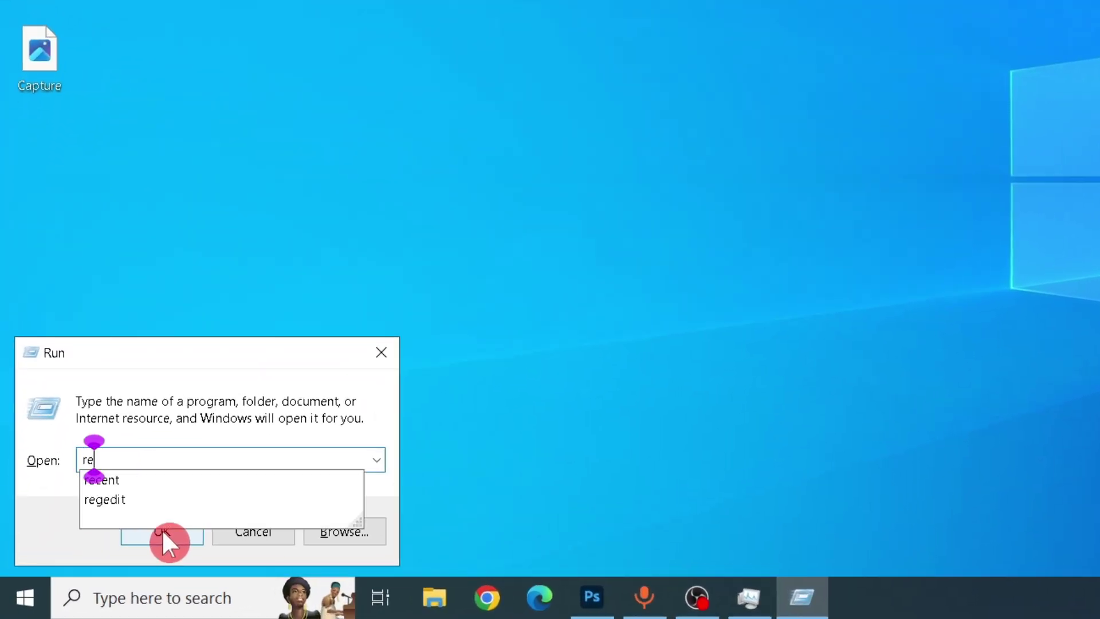
key("Down")
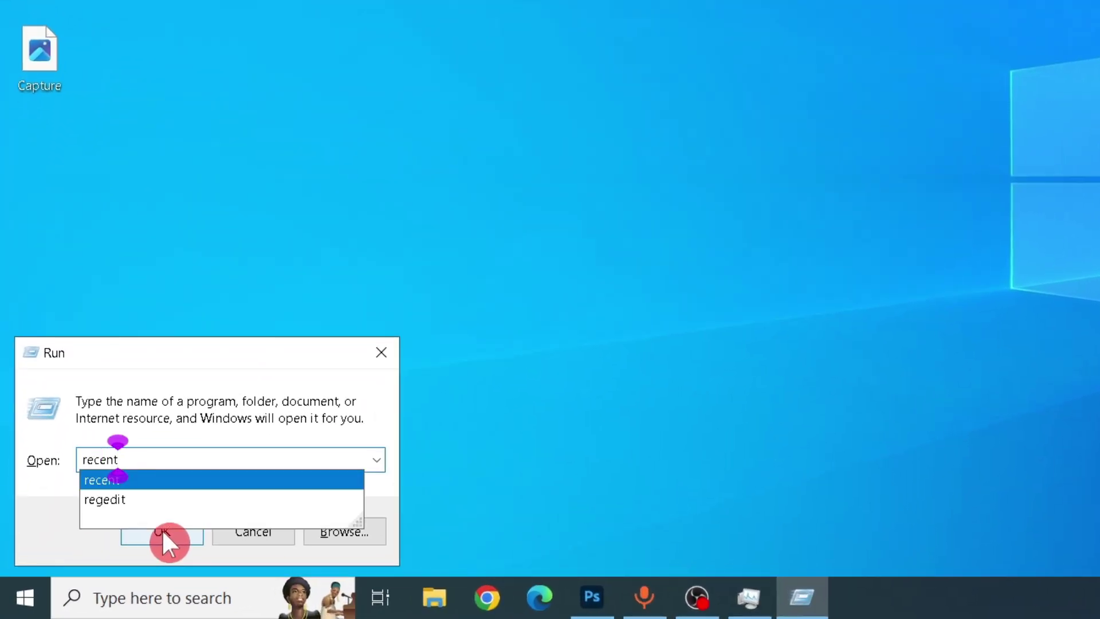
left_click(162, 532)
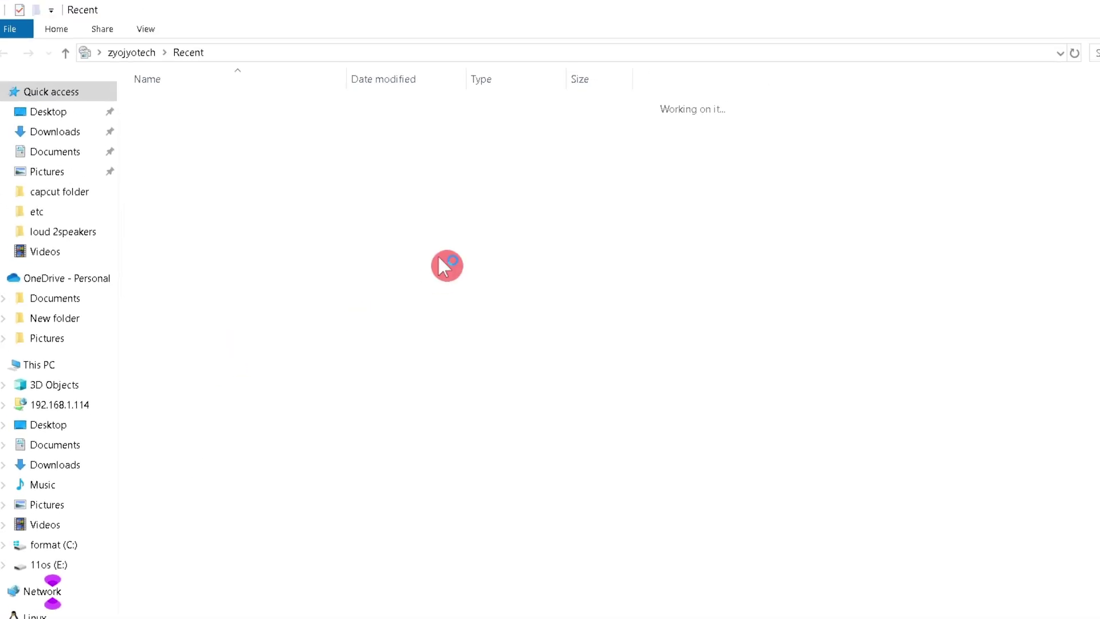
Step: Clear the recent items list in the Recent folder
left_click_drag(426, 512, 195, 97)
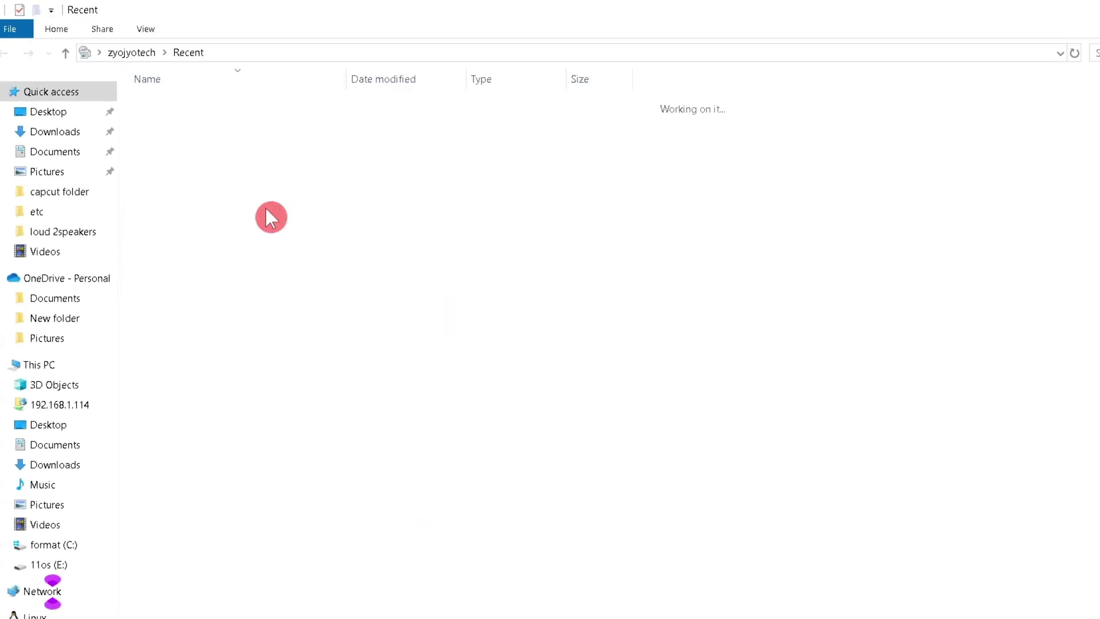
left_click(397, 350)
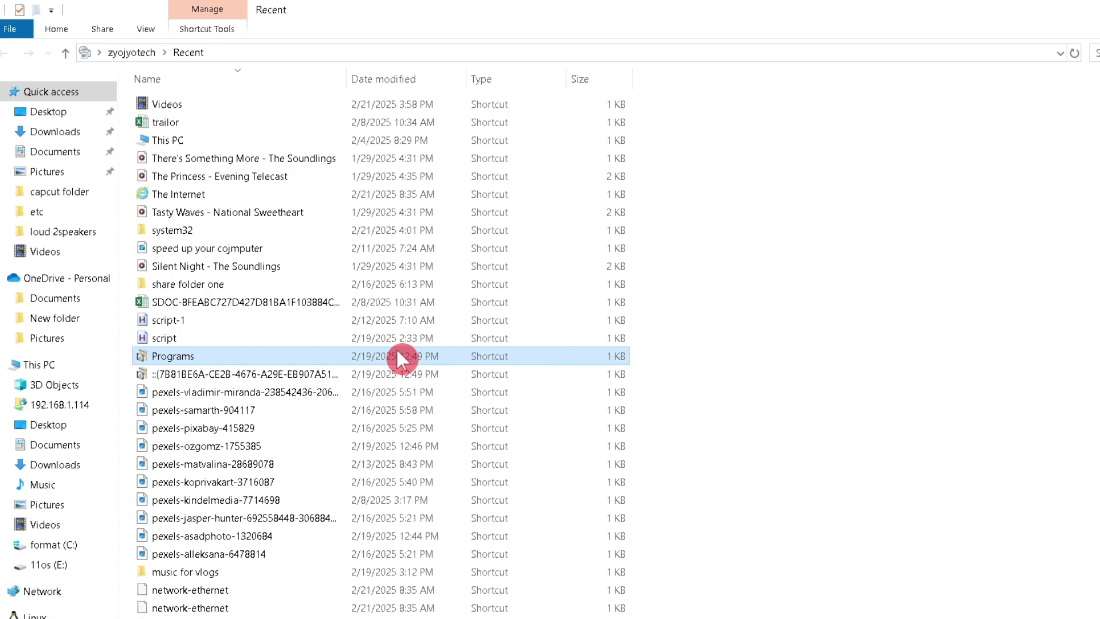
key("ctrl+a")
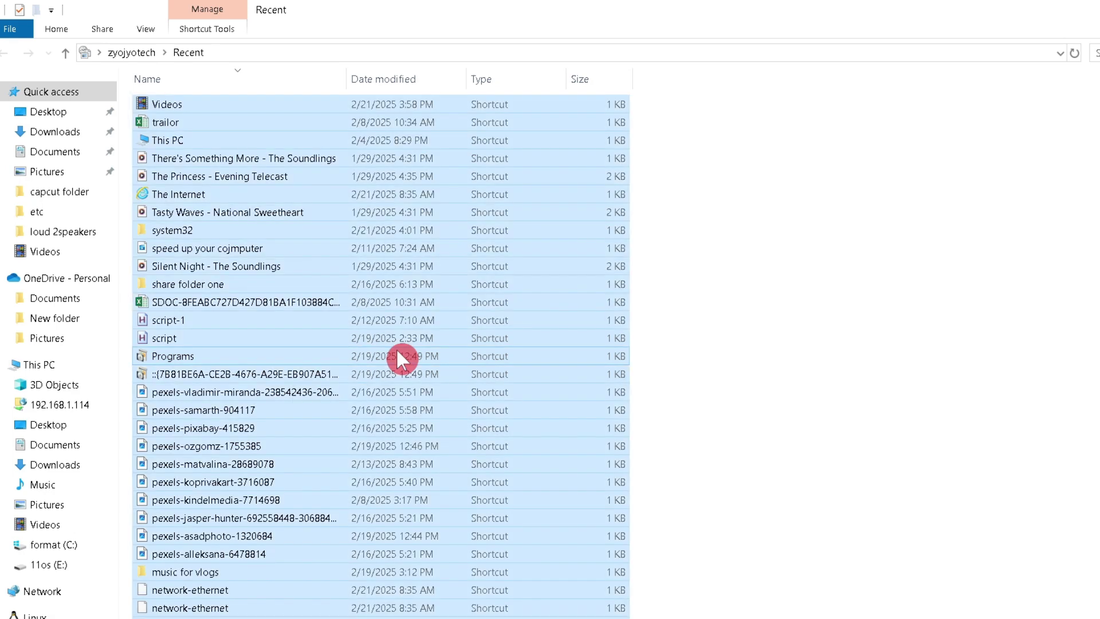
right_click(863, 233)
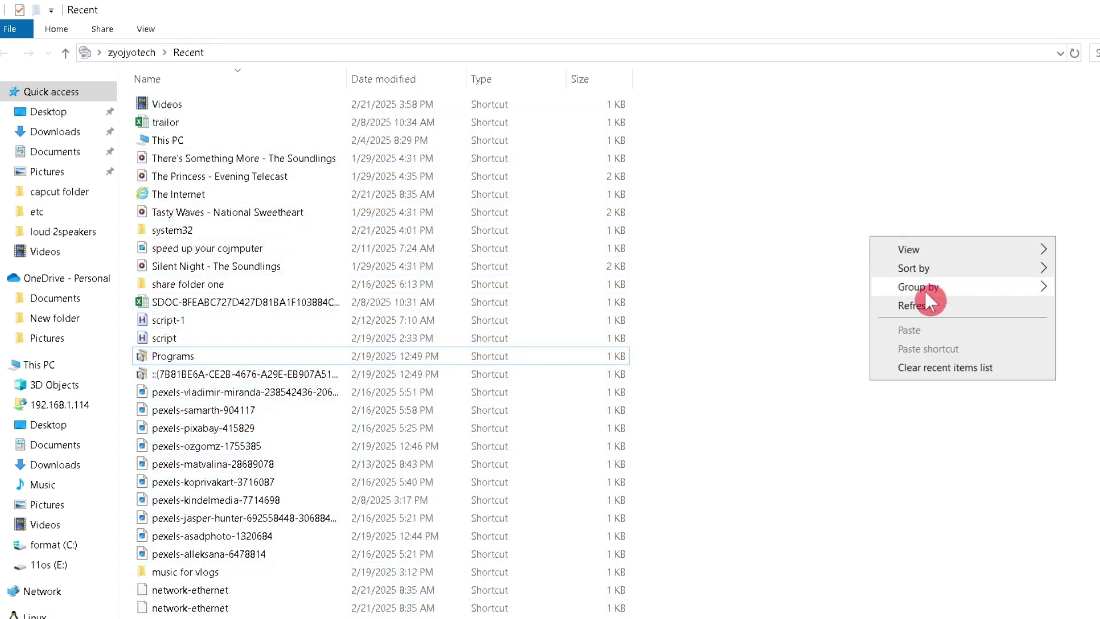
left_click(920, 363)
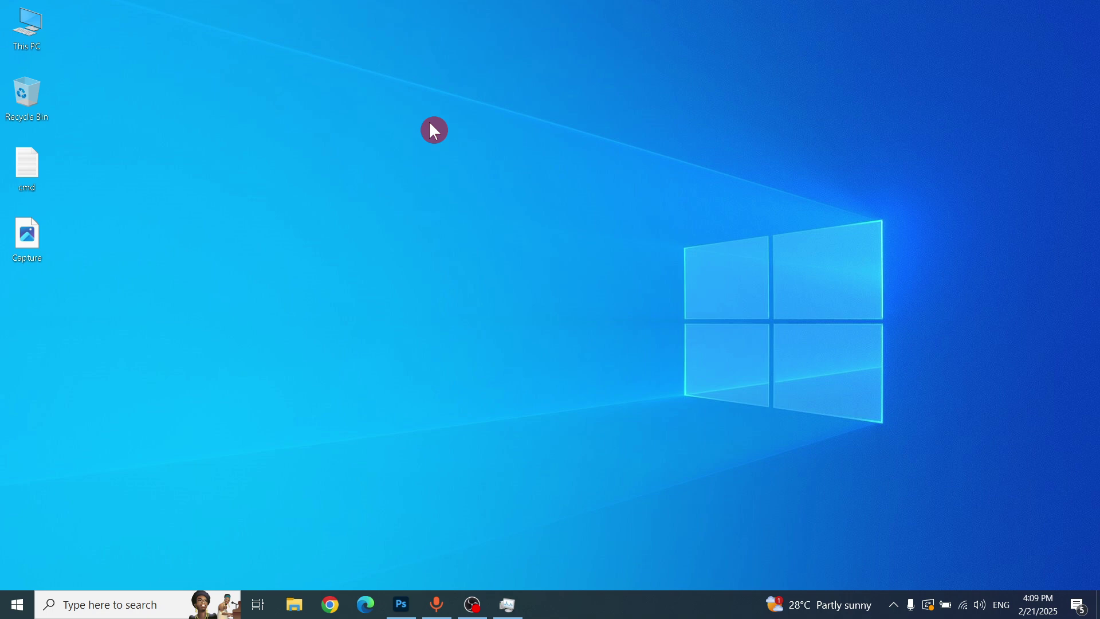
Step: Search for "defe" to open Windows Security, and dismiss the OneDrive setup suggestion for virus and threat protection
left_click(894, 604)
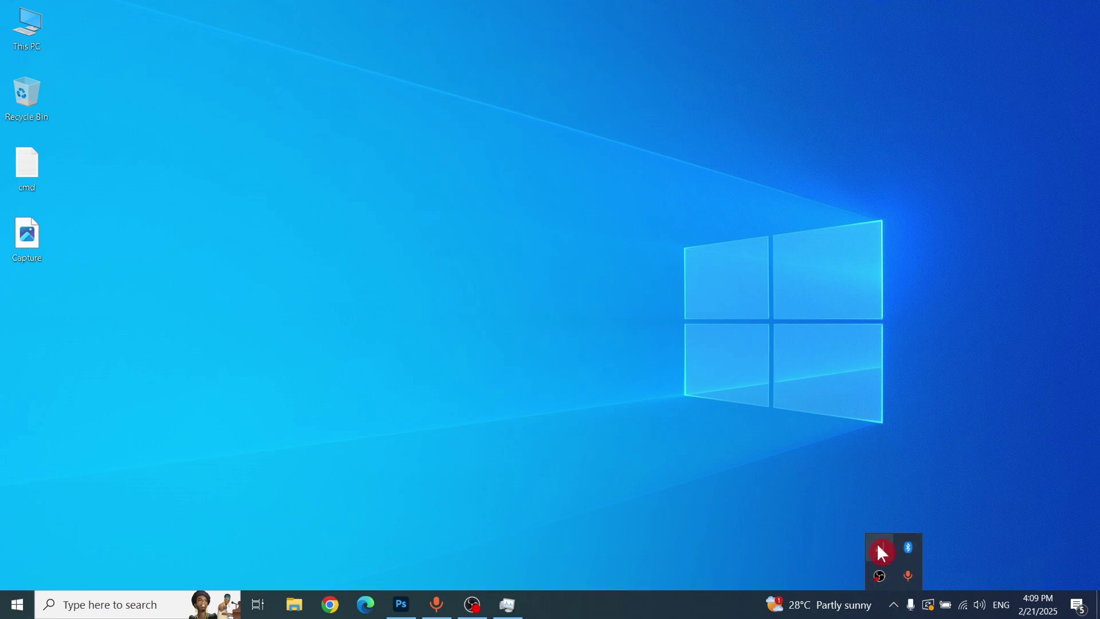
left_click(5, 616)
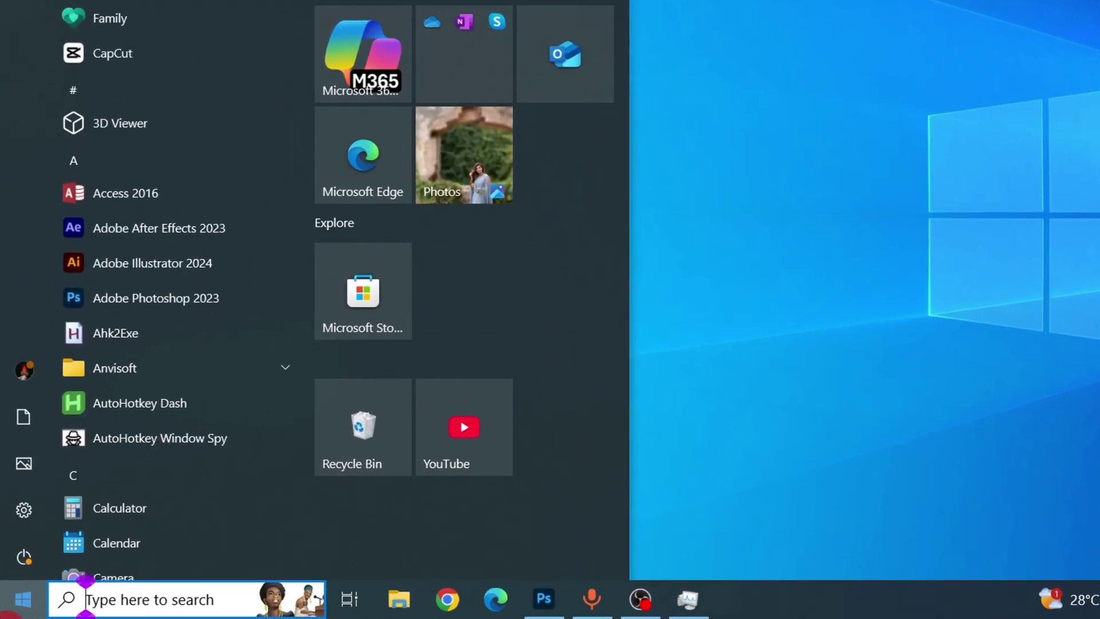
type("defe")
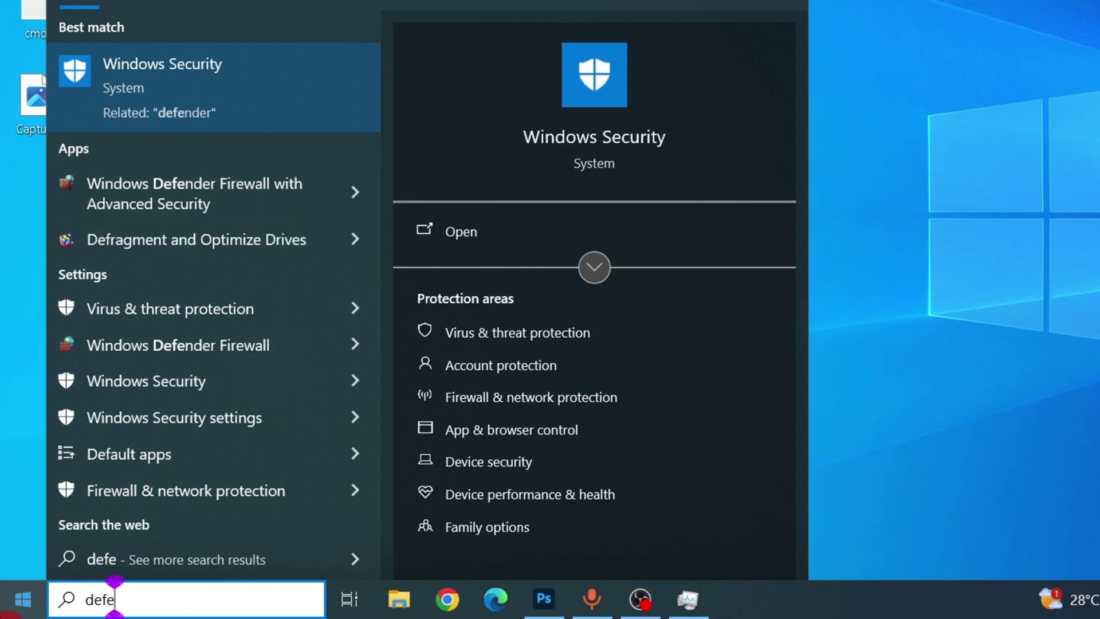
left_click(182, 97)
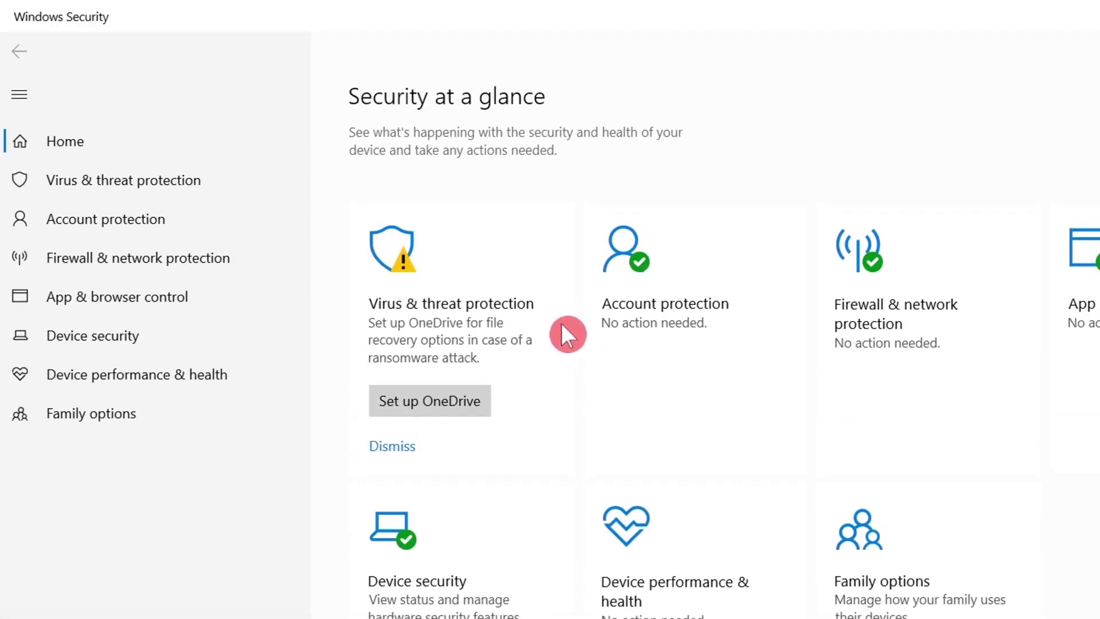
left_click(393, 447)
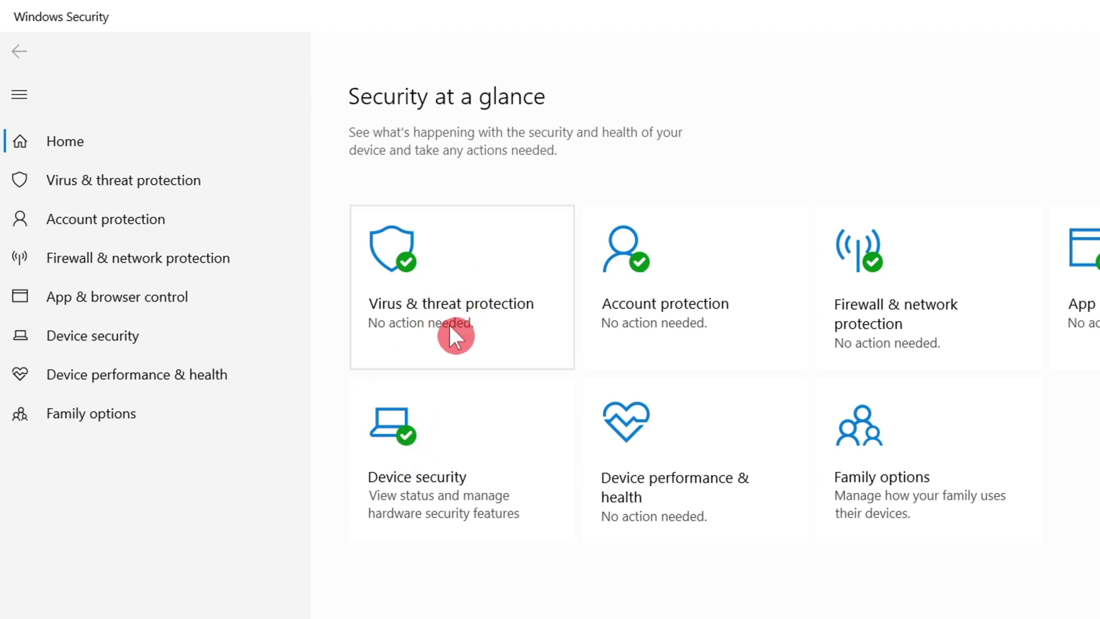
Step: Start a full scan of the computer from the Virus & threat protection scan options
left_click(476, 301)
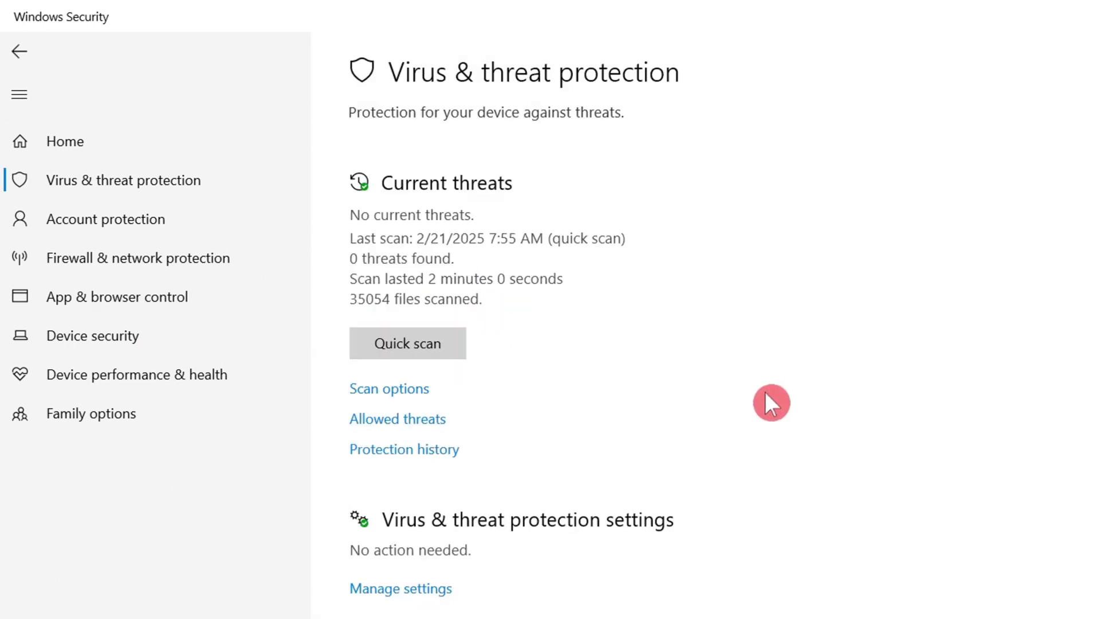
left_click(392, 389)
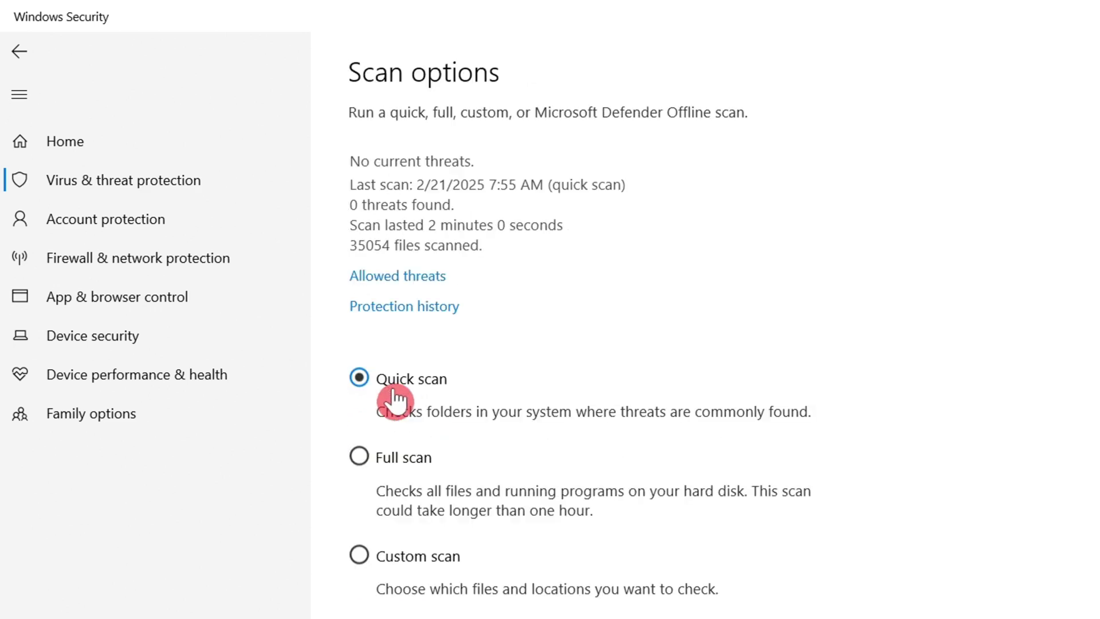
left_click(401, 458)
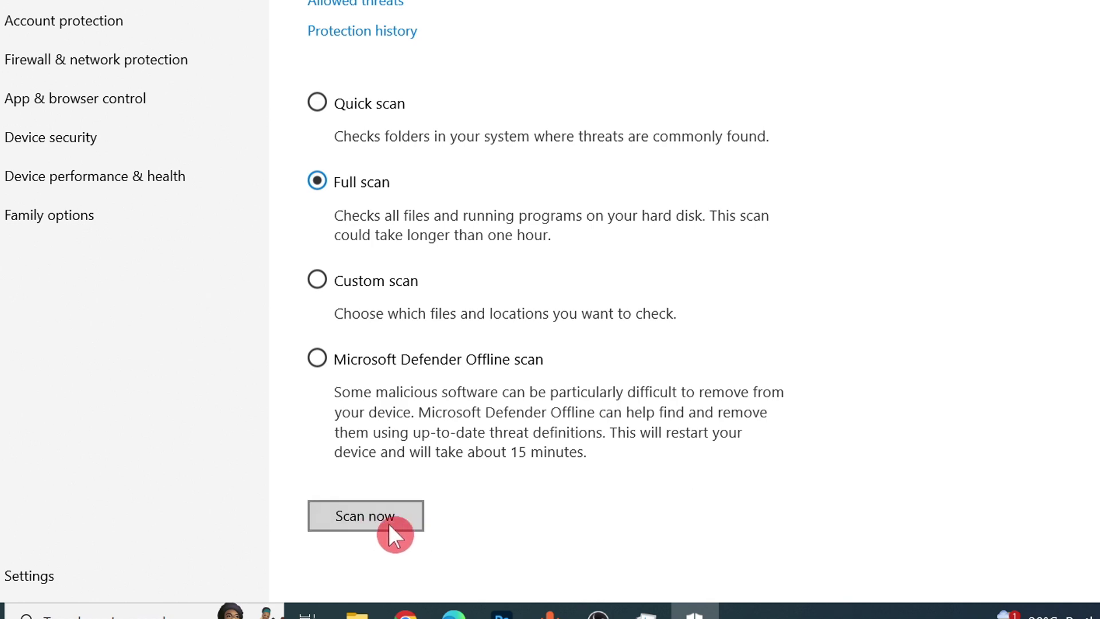
left_click(370, 523)
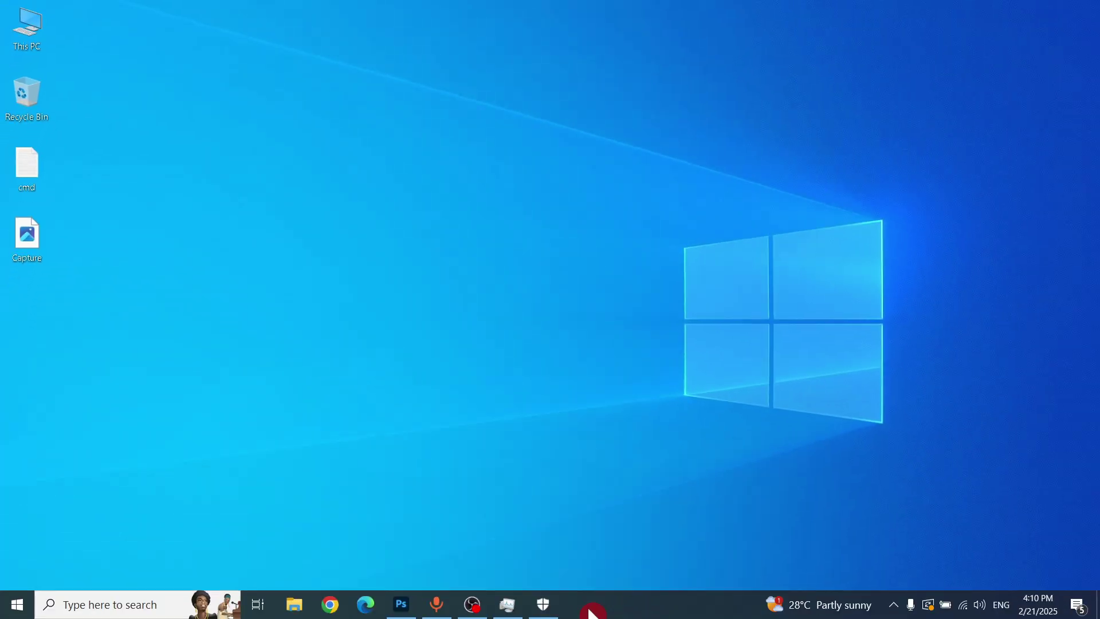
Step: Open Task Manager maximized and examine the performance graphs of the CPU, memory, Disk 0, GPU 0 and GPU 1
right_click(593, 612)
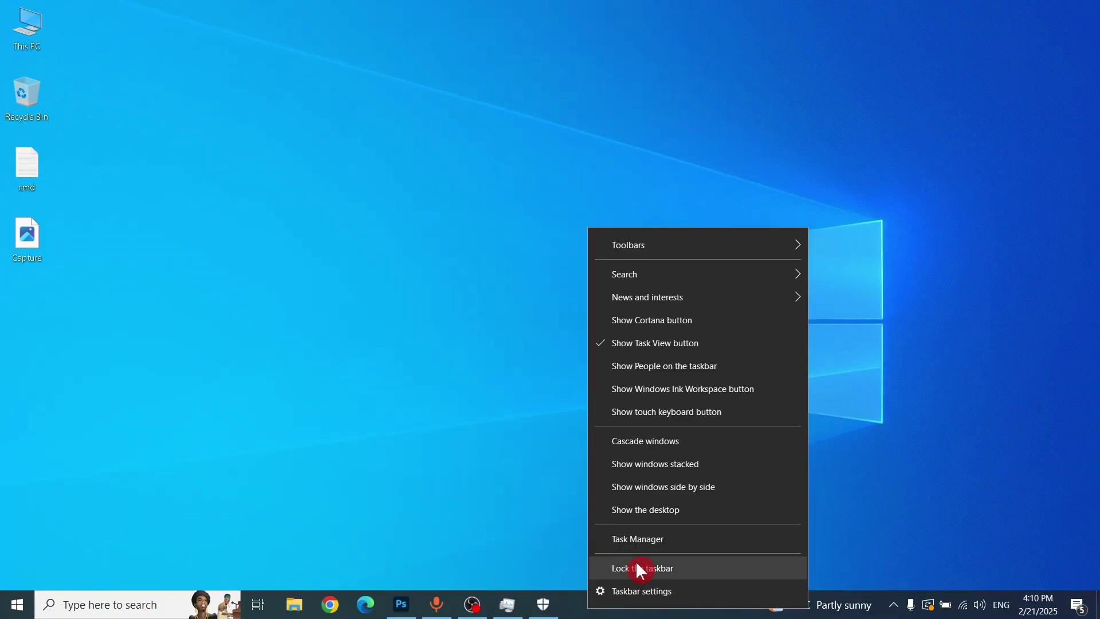
left_click(630, 539)
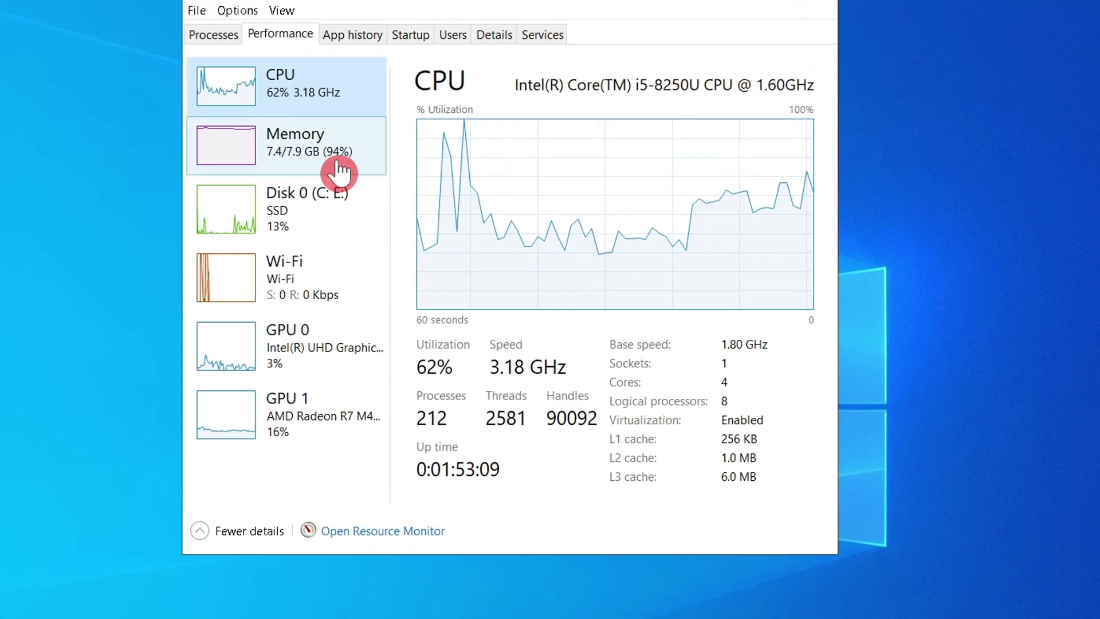
left_click(329, 156)
left_click(325, 195)
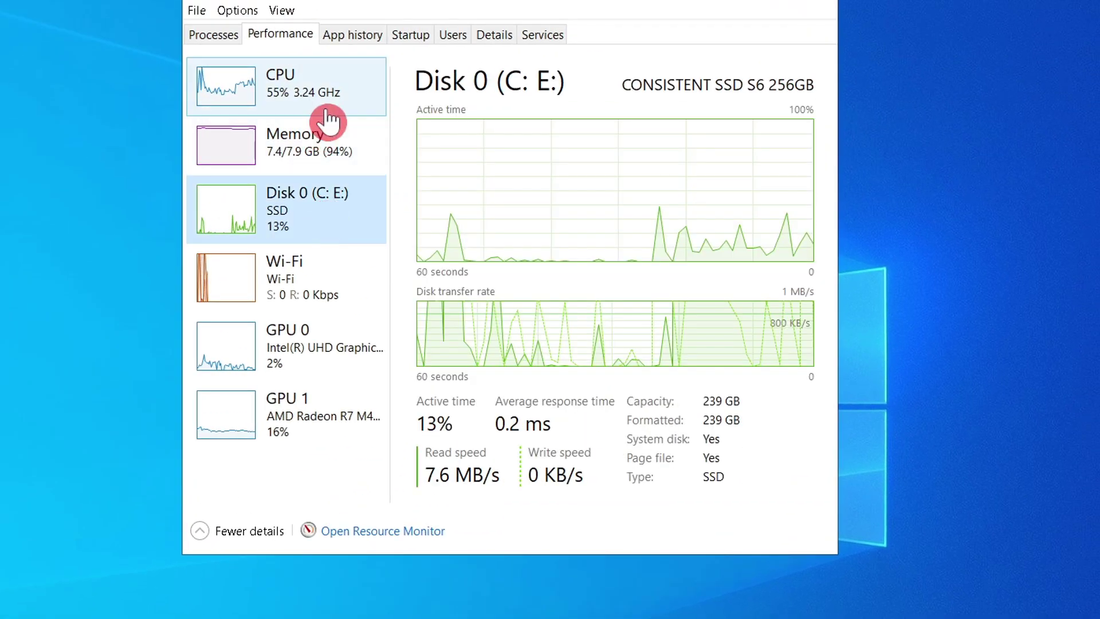
left_click(335, 100)
left_click(343, 145)
left_click(314, 208)
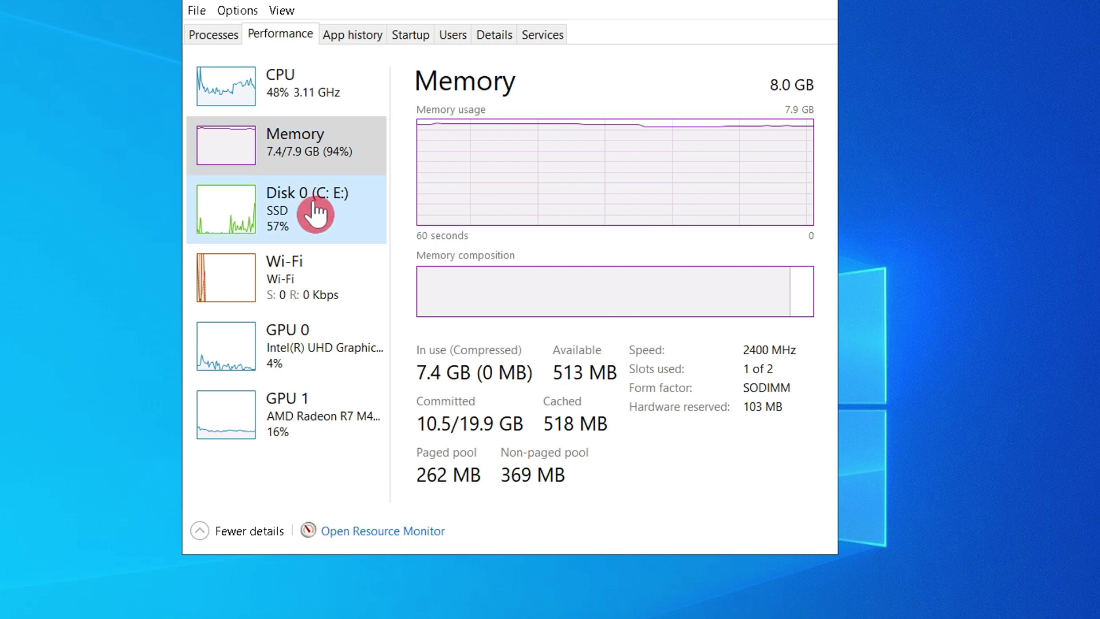
left_click(340, 357)
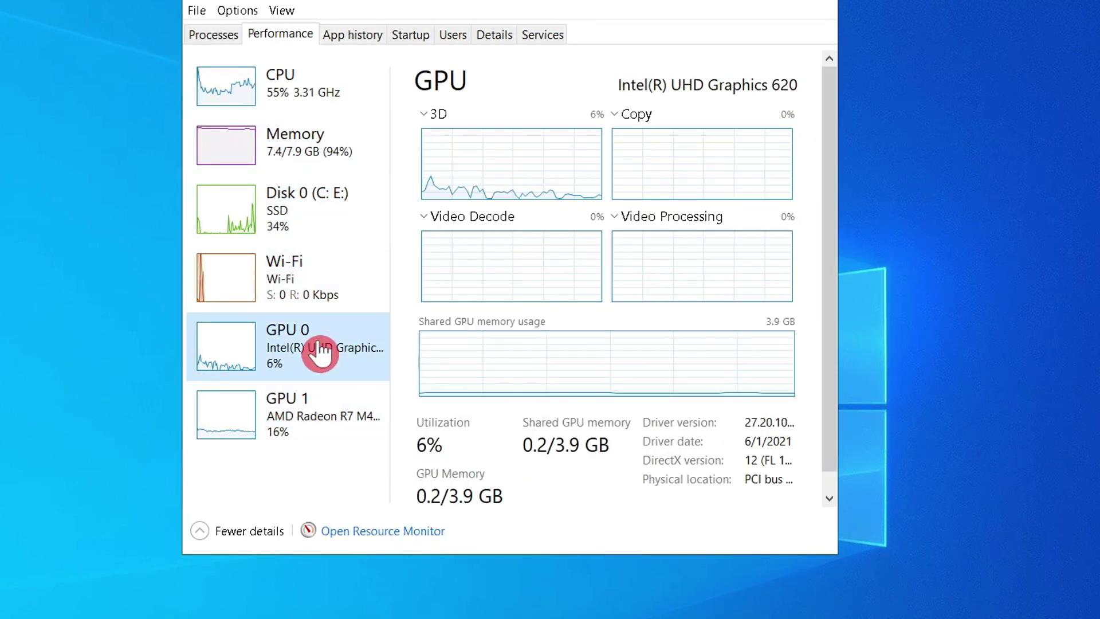
left_click(312, 400)
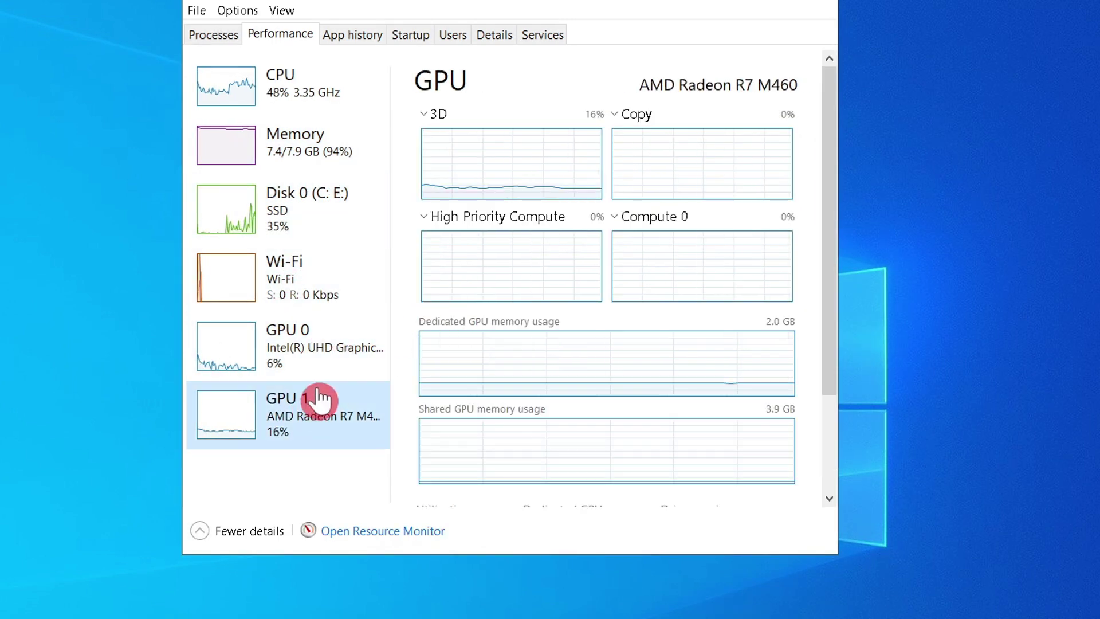
double_click(761, 12)
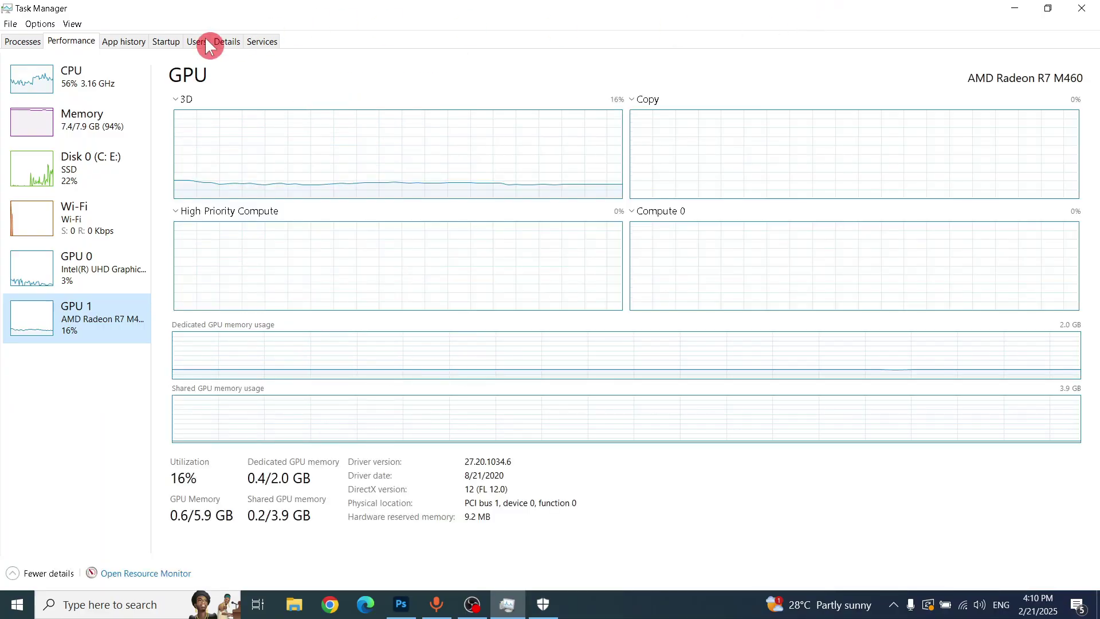
left_click(309, 85)
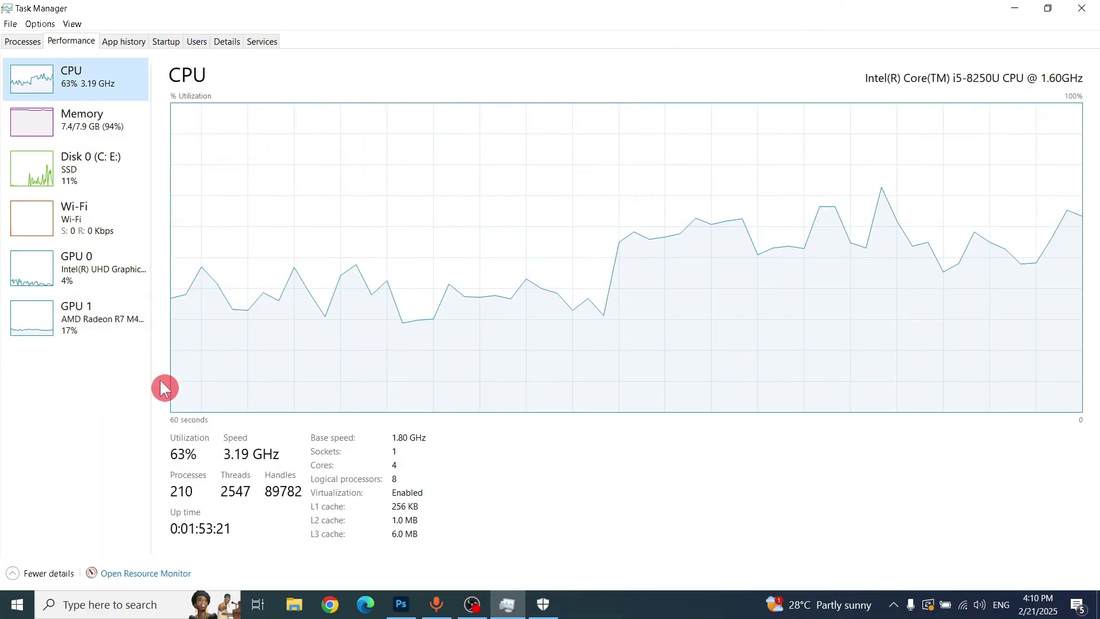
Step: Minimize Task Manager and refresh the desktop
left_click(1019, 8)
right_click(425, 50)
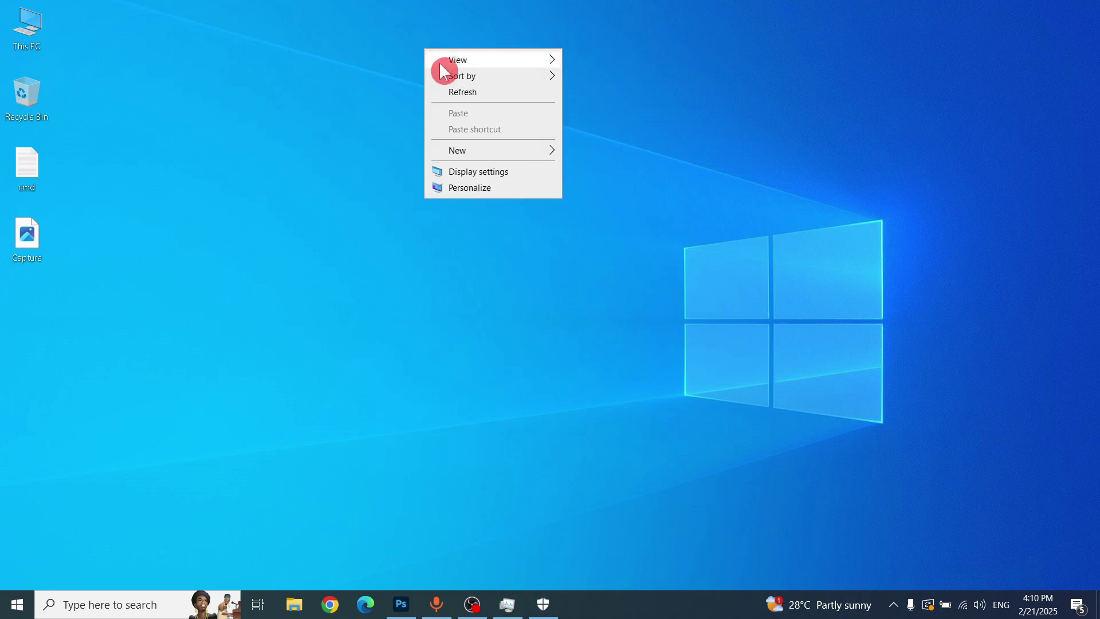
left_click(464, 93)
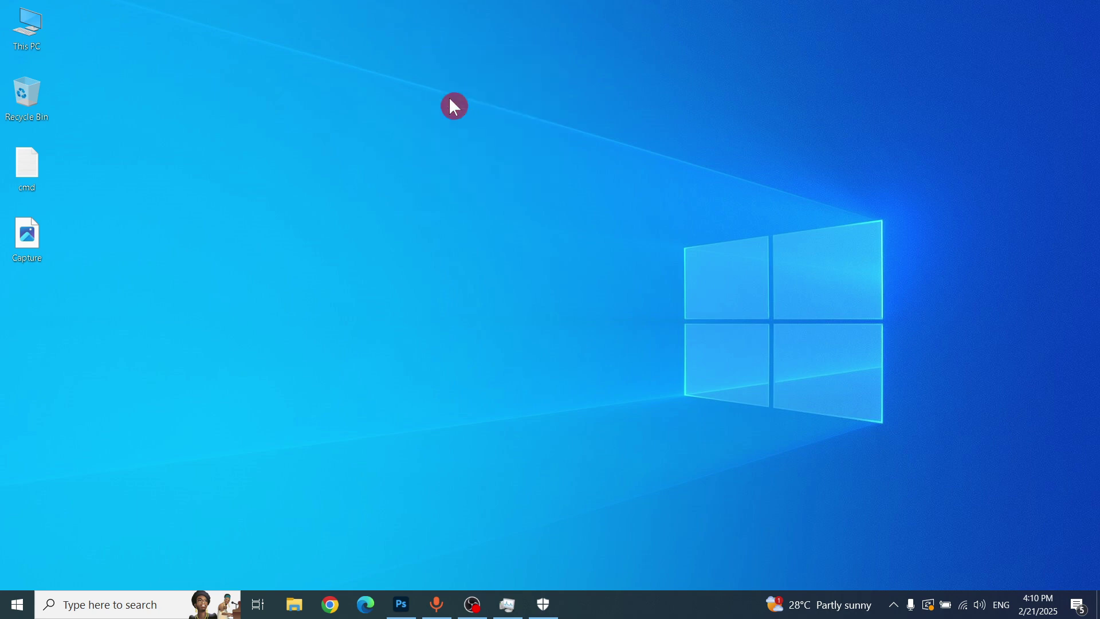
Step: Restore Task Manager, review the performance graphs of GPU 0 and Wi-Fi, and close the window
left_click(508, 605)
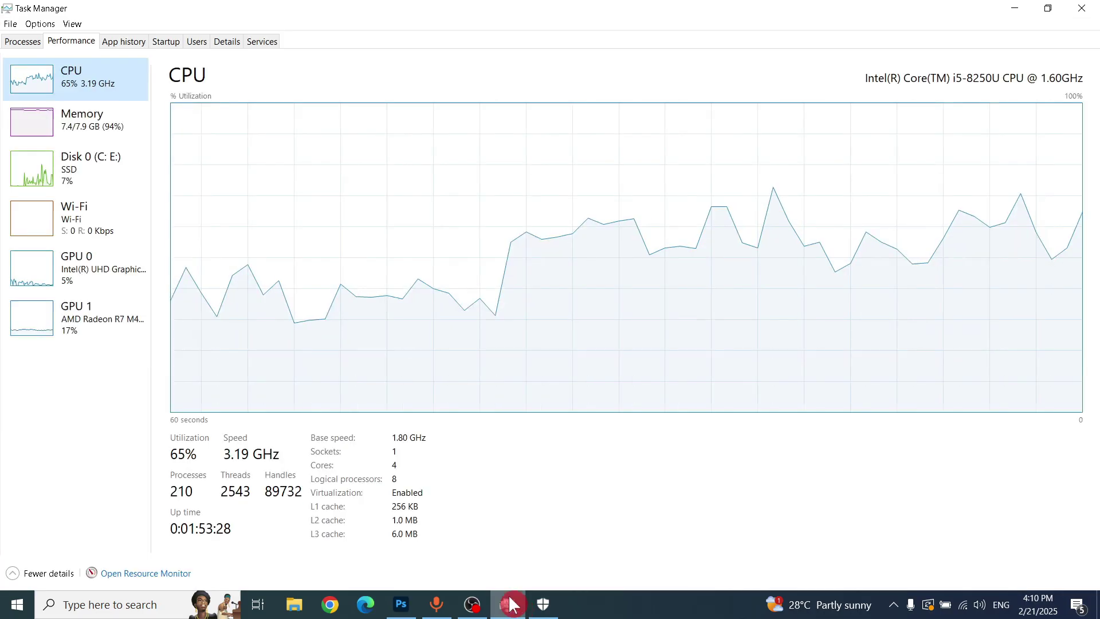
left_click(98, 266)
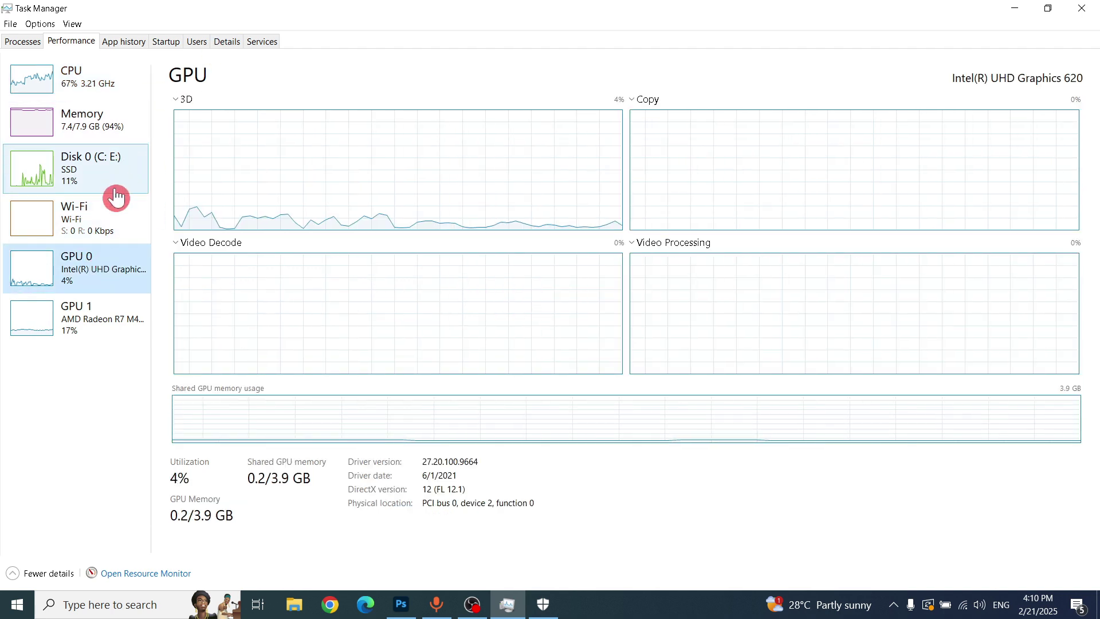
left_click(117, 217)
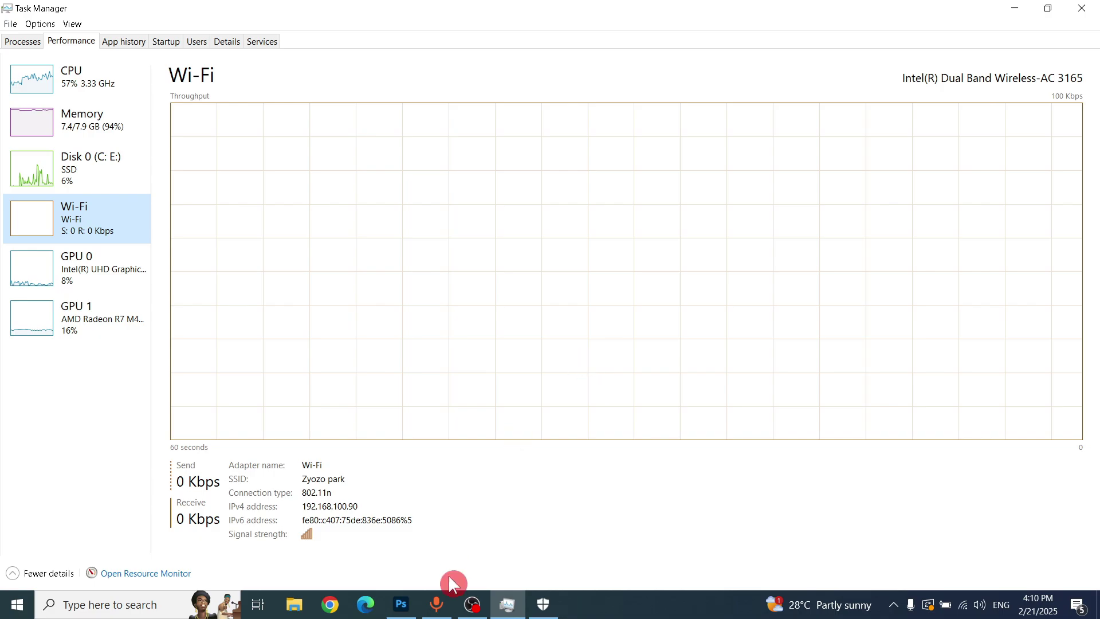
left_click(1092, 8)
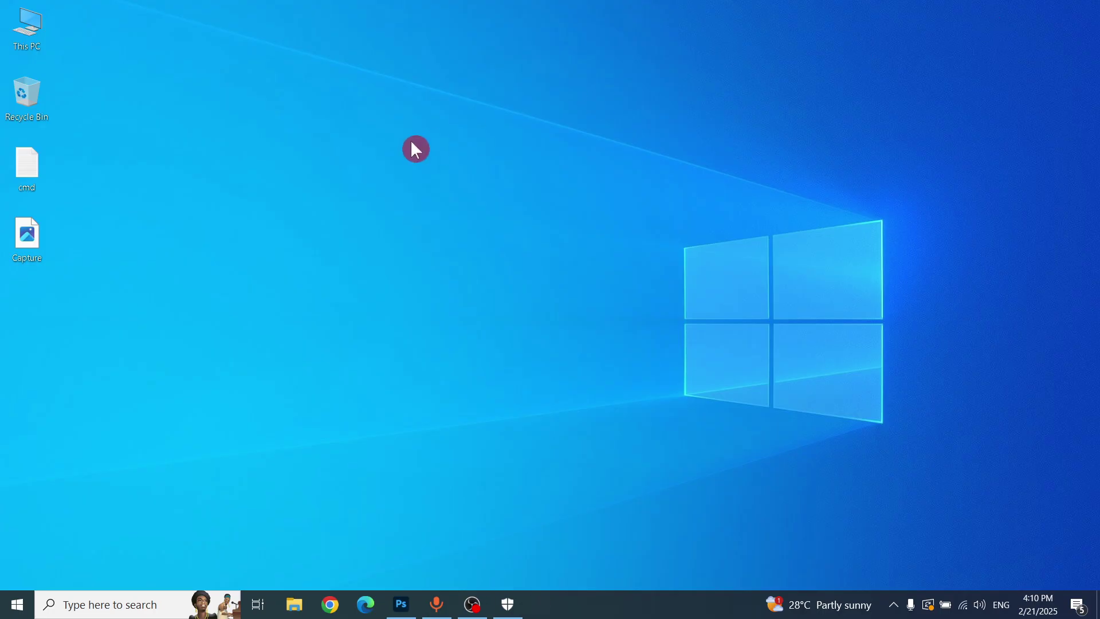